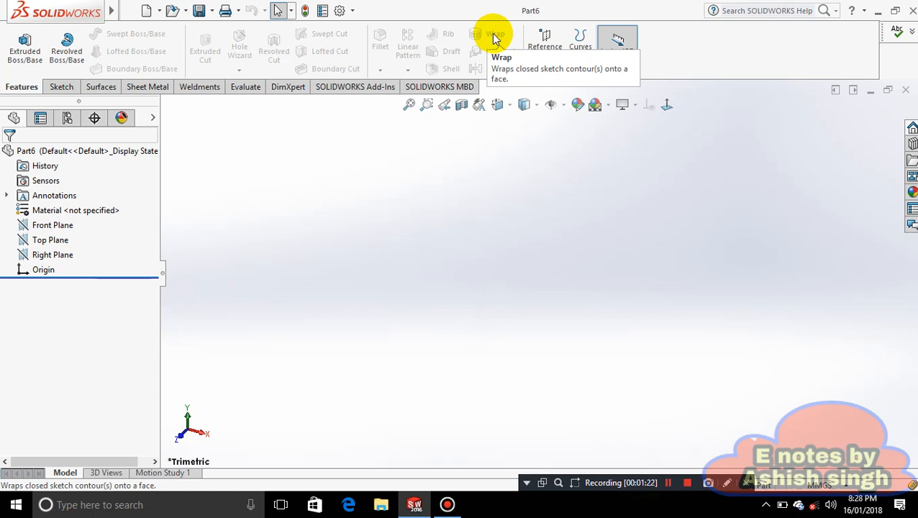
Sketch a circle of about 56 mm radius centred on the origin of the Top Plane
{"action": "left_click", "coordinate": [69, 240]}
{"action": "right_click", "coordinate": [511, 254]}
{"action": "left_click", "coordinate": [536, 239]}
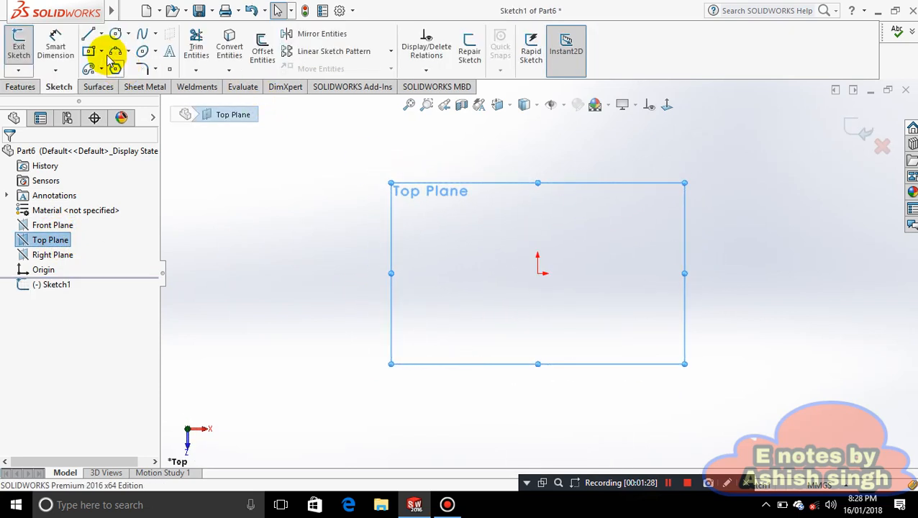
{"action": "left_click", "coordinate": [128, 34]}
{"action": "left_click", "coordinate": [136, 52]}
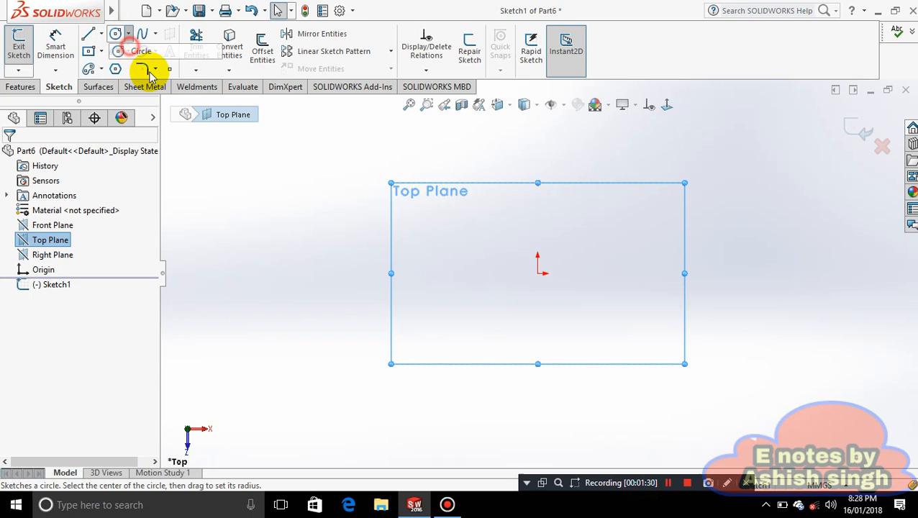
{"action": "left_click", "coordinate": [538, 273]}
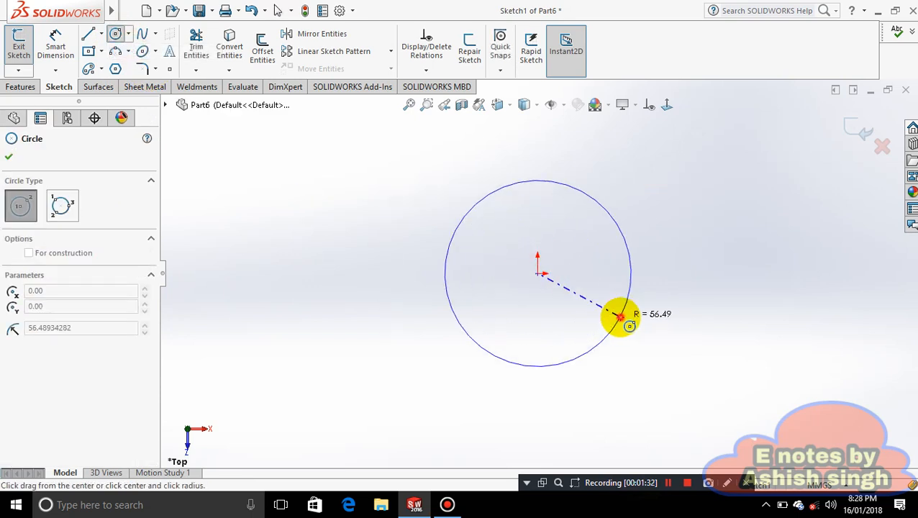
{"action": "left_click", "coordinate": [623, 316]}
{"action": "left_click", "coordinate": [11, 156]}
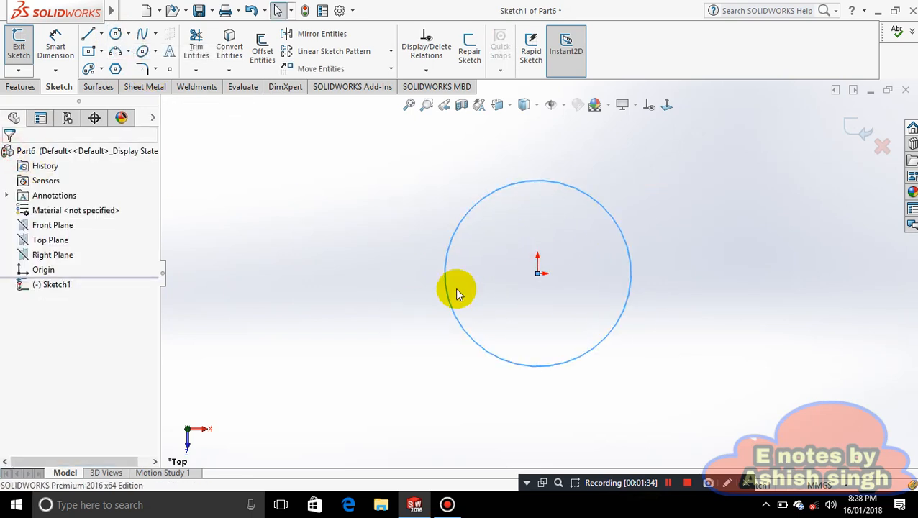
Extrude the circle sketch 123 mm upward as a blind boss to form a solid cylinder
{"action": "left_click", "coordinate": [20, 86]}
{"action": "left_click", "coordinate": [24, 51]}
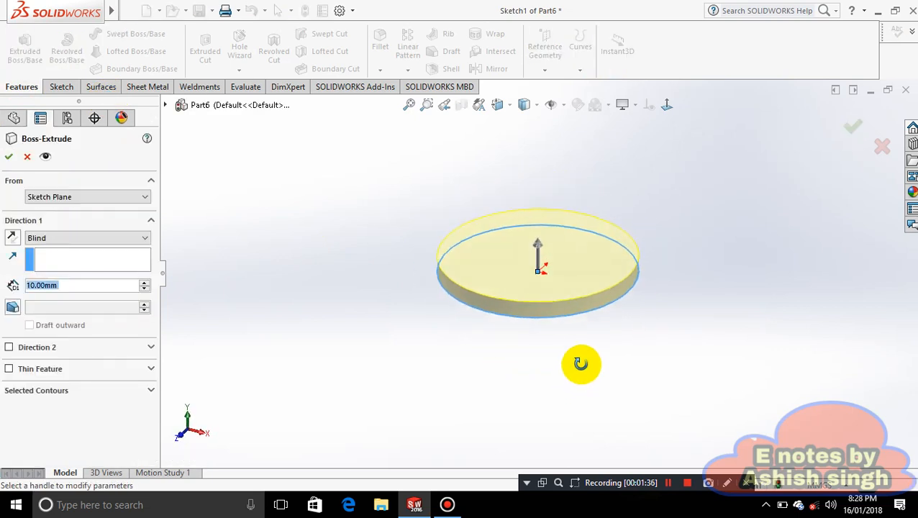
{"action": "left_click", "coordinate": [539, 249]}
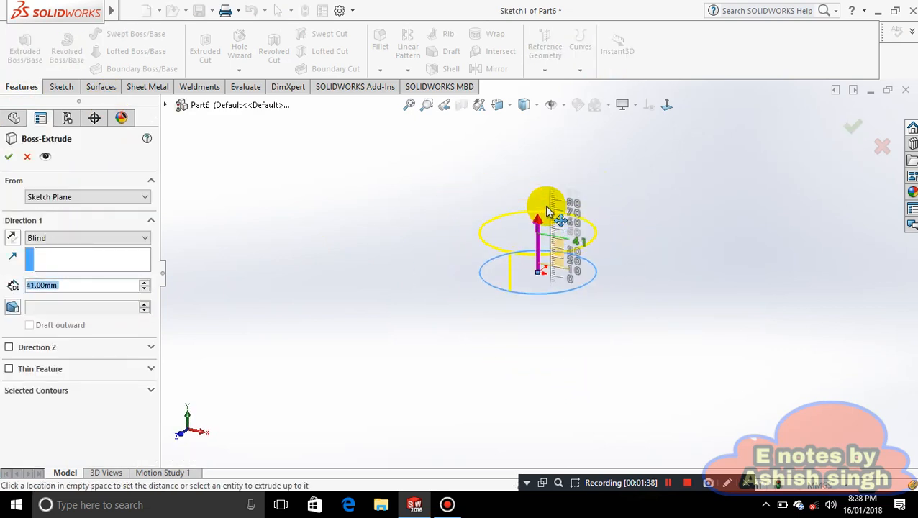
{"action": "left_click", "coordinate": [550, 147]}
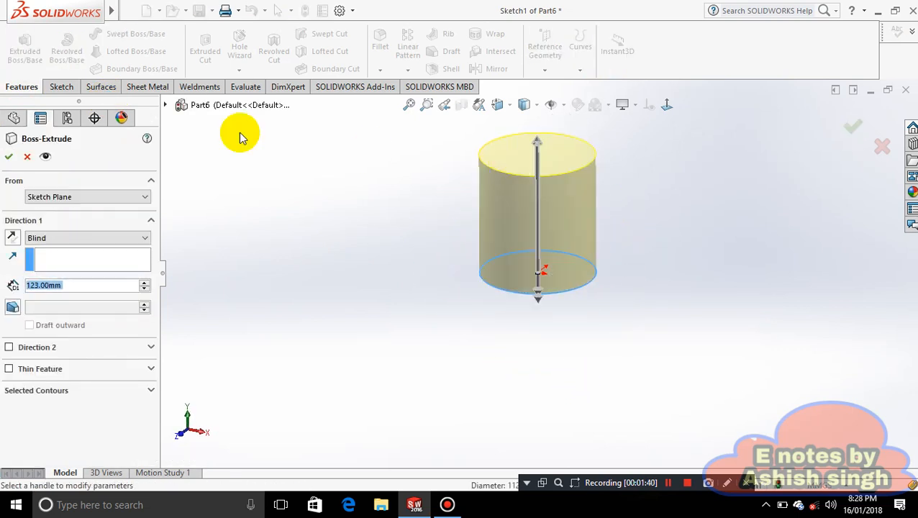
{"action": "left_click", "coordinate": [6, 159]}
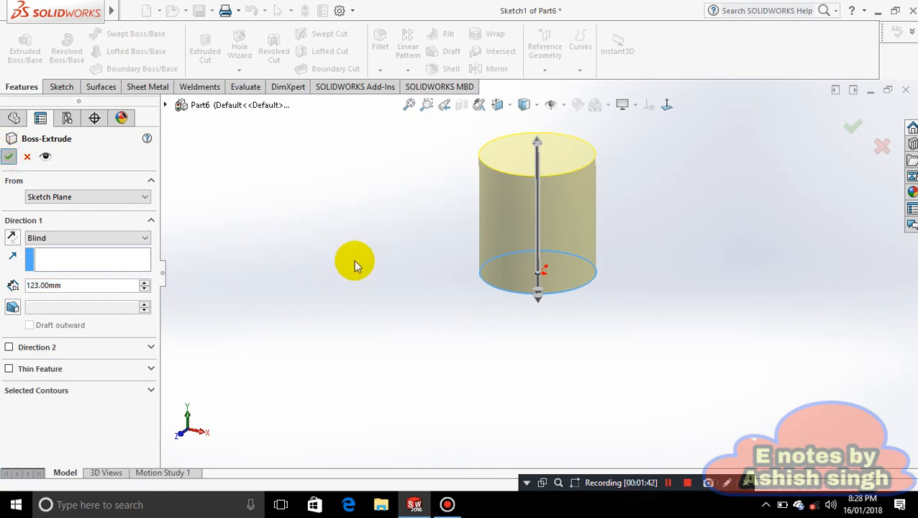
{"action": "scroll", "coordinate": [599, 216], "scroll_direction": "up", "scroll_amount": 1}
{"action": "left_click", "coordinate": [642, 233]}
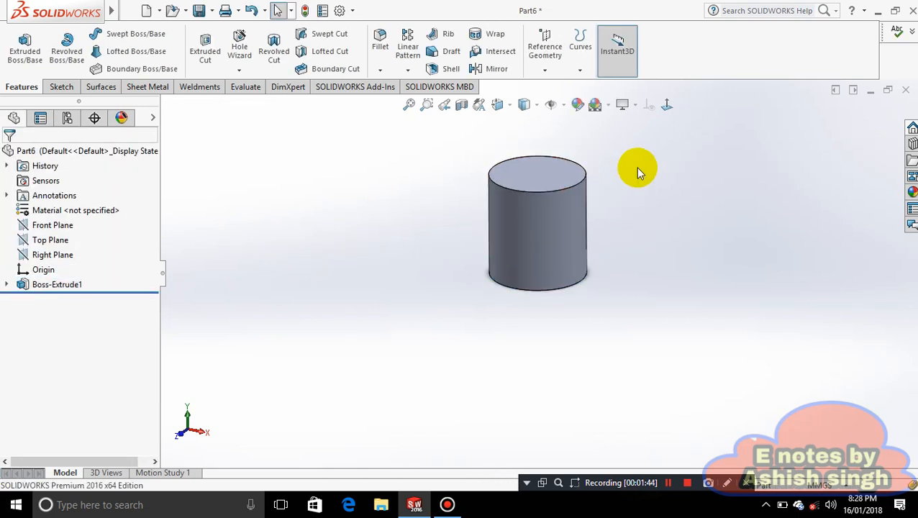
Create a reference plane parallel to the Right Plane at an offset of 80 mm
{"action": "scroll", "coordinate": [635, 167], "scroll_direction": "down", "scroll_amount": 1}
{"action": "scroll", "coordinate": [604, 169], "scroll_direction": "up", "scroll_amount": 1}
{"action": "scroll", "coordinate": [596, 182], "scroll_direction": "up", "scroll_amount": 1}
{"action": "scroll", "coordinate": [537, 182], "scroll_direction": "down", "scroll_amount": 3}
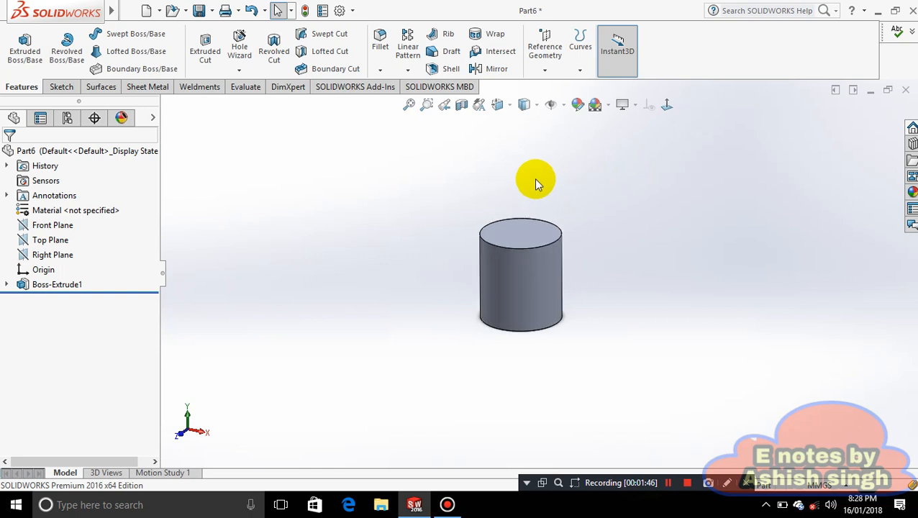
{"action": "scroll", "coordinate": [583, 249], "scroll_direction": "down", "scroll_amount": 1}
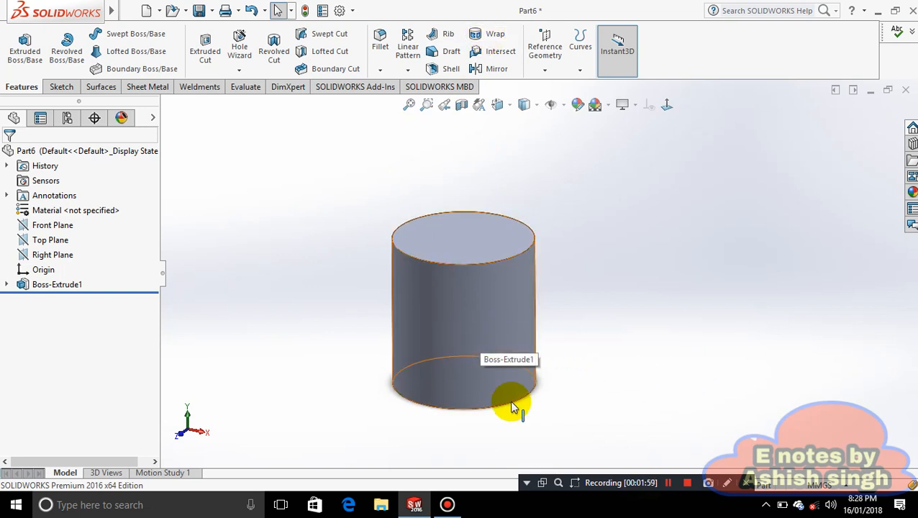
{"action": "left_click", "coordinate": [53, 226]}
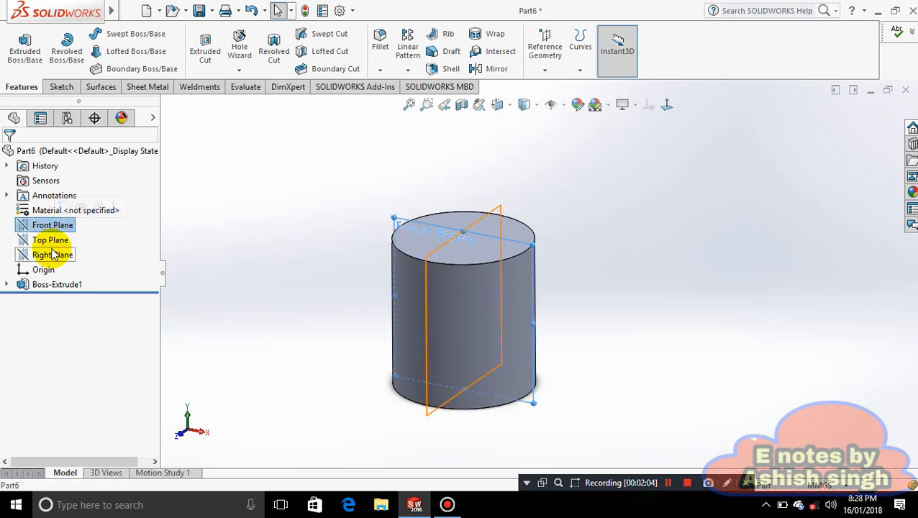
{"action": "left_click", "coordinate": [53, 255]}
{"action": "left_click", "coordinate": [556, 65]}
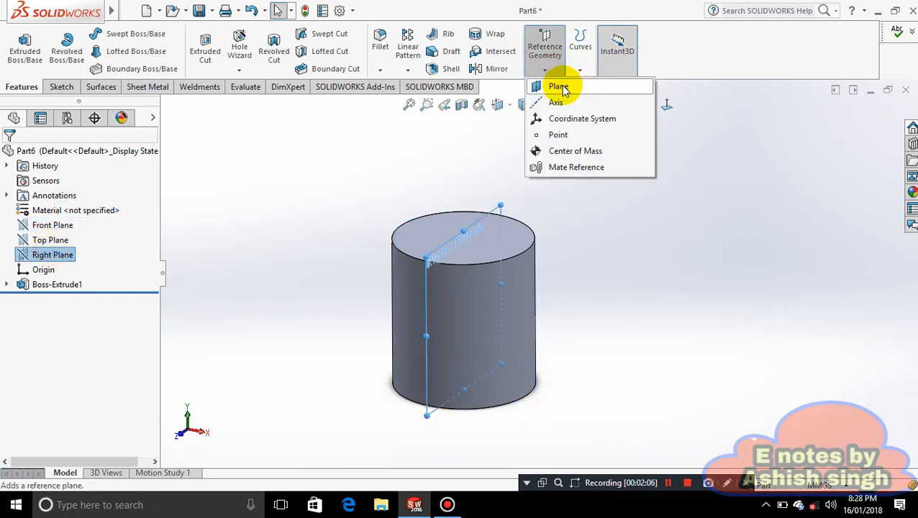
{"action": "left_click", "coordinate": [559, 87]}
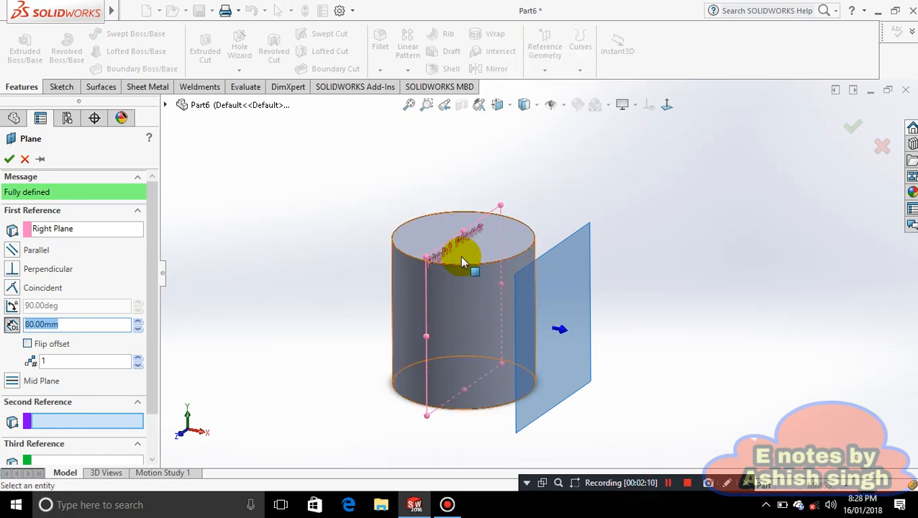
{"action": "left_click", "coordinate": [9, 159]}
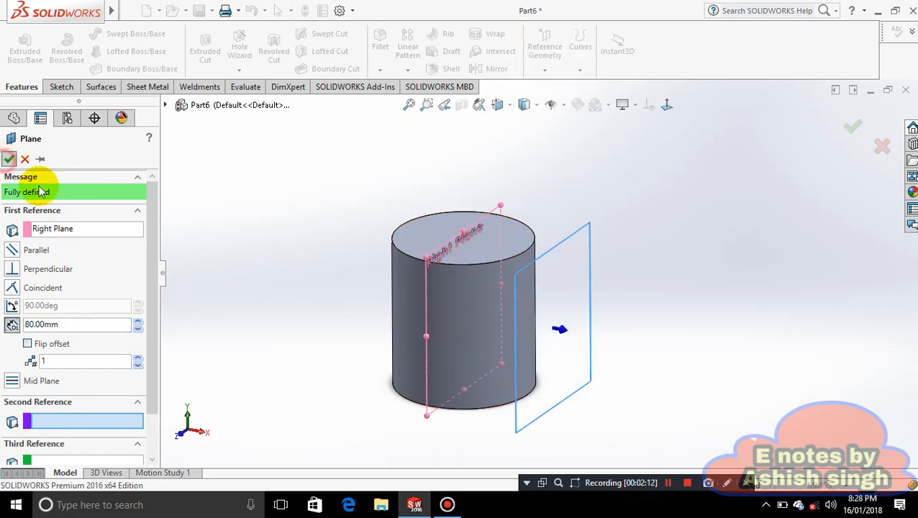
Sketch a wide center rectangle on the new offset plane, centred about 65 mm directly above the origin
{"action": "left_click", "coordinate": [529, 280]}
{"action": "right_click", "coordinate": [576, 253]}
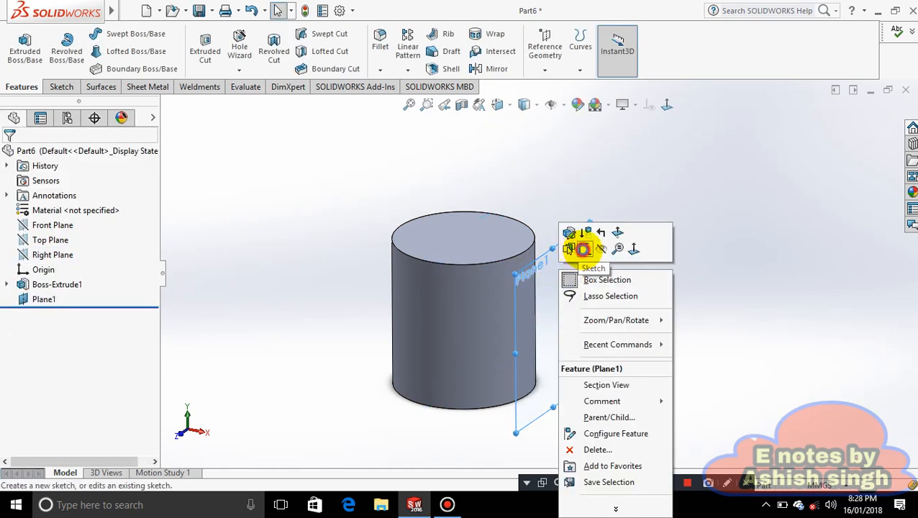
{"action": "left_click", "coordinate": [576, 252]}
{"action": "left_click", "coordinate": [666, 104]}
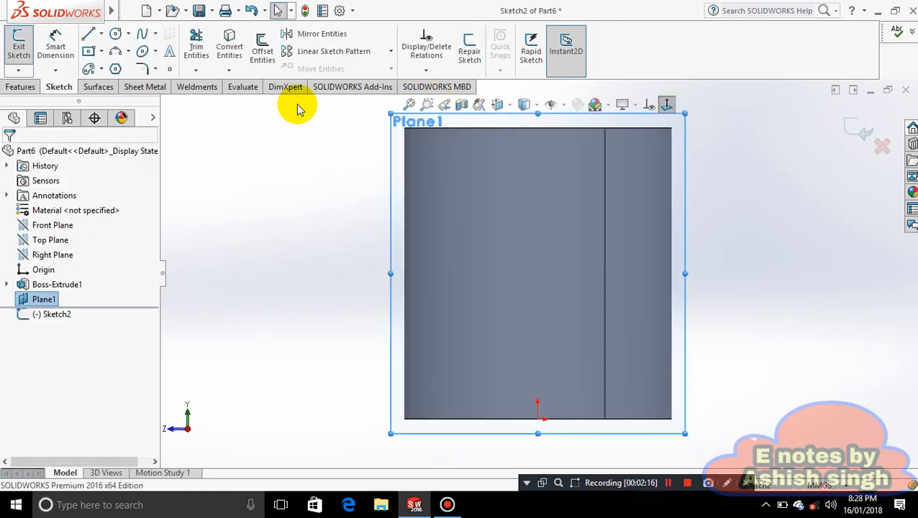
{"action": "left_click", "coordinate": [101, 51]}
{"action": "left_click", "coordinate": [117, 85]}
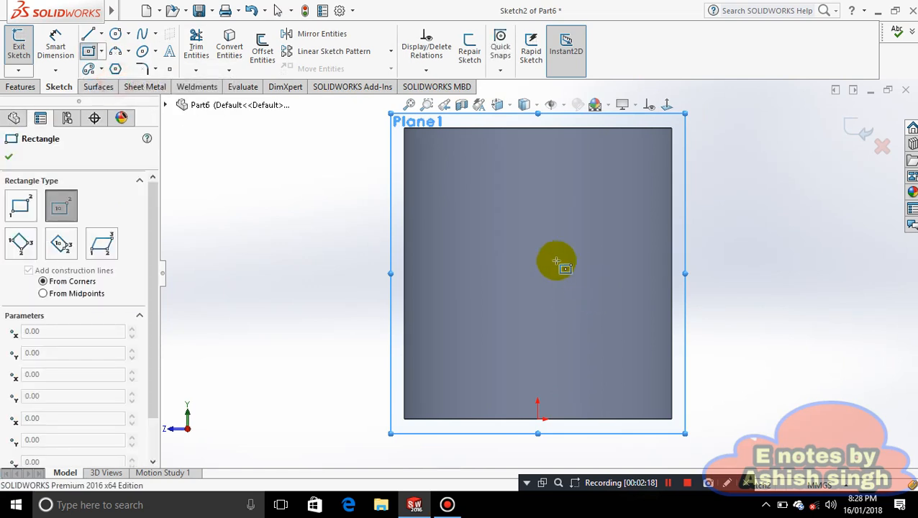
{"action": "left_click", "coordinate": [538, 264]}
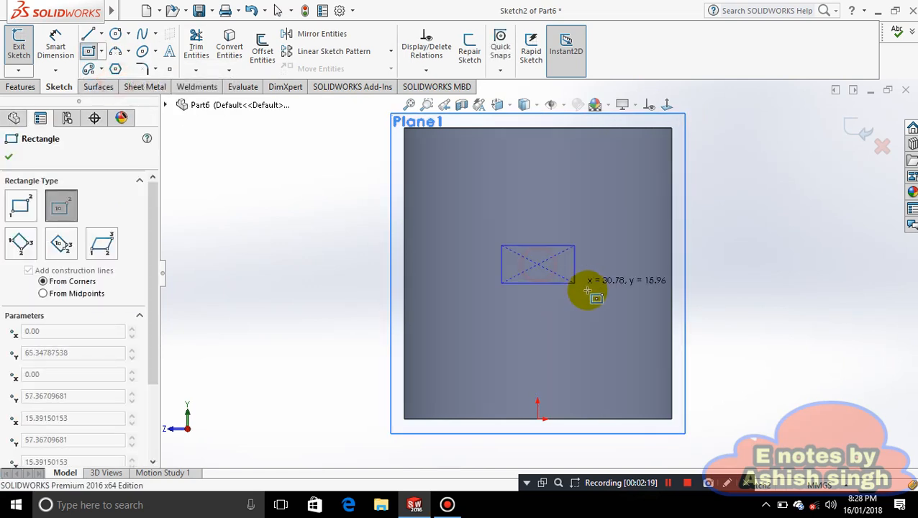
{"action": "left_click", "coordinate": [624, 289]}
{"action": "left_click", "coordinate": [9, 156]}
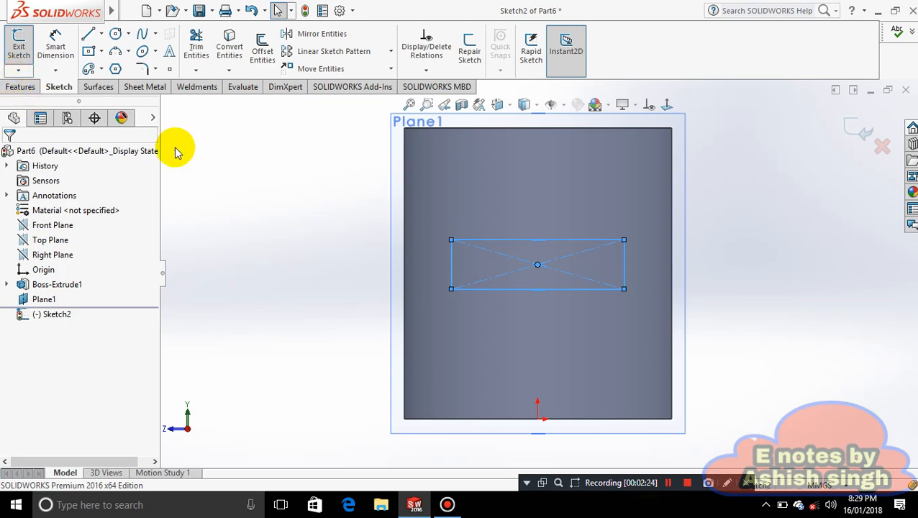
Cut-extrude the rectangle sketch 184 mm blind through the whole cylinder
{"action": "left_click", "coordinate": [22, 87]}
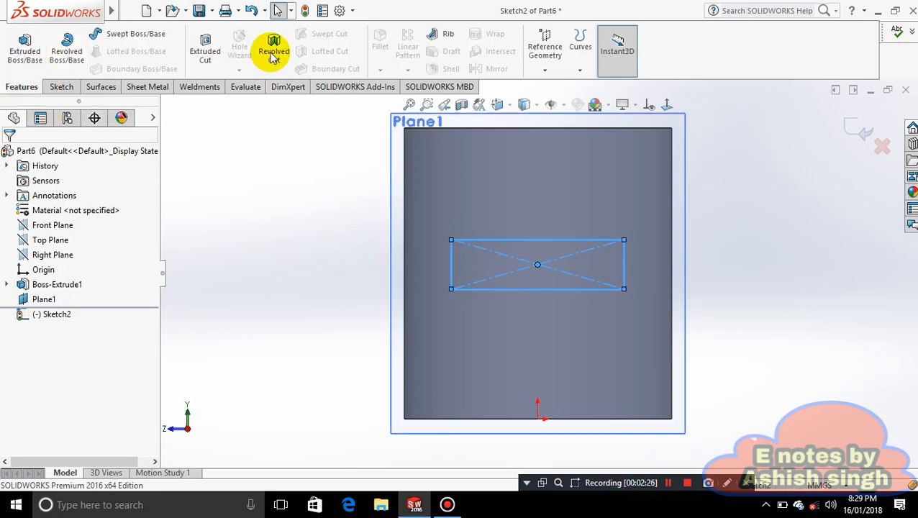
{"action": "left_click", "coordinate": [205, 47]}
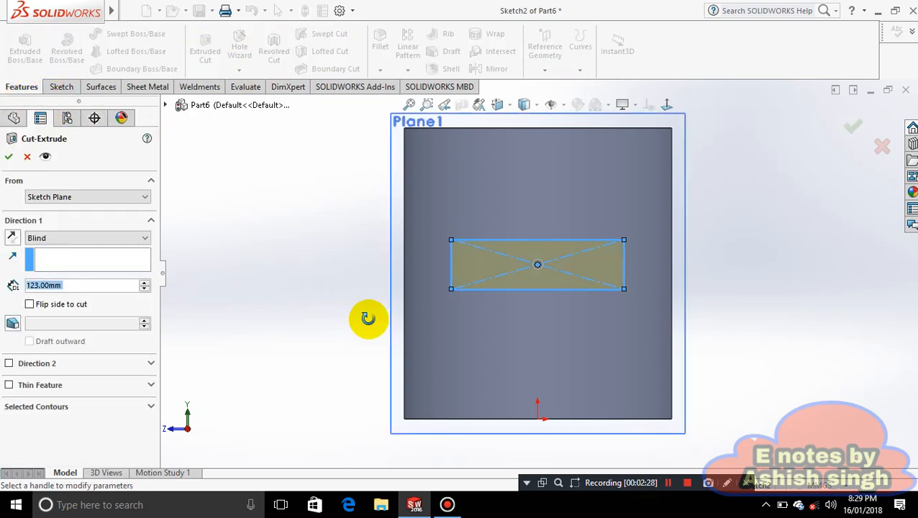
{"action": "left_click_drag", "start_coordinate": [440, 248], "coordinate": [341, 224]}
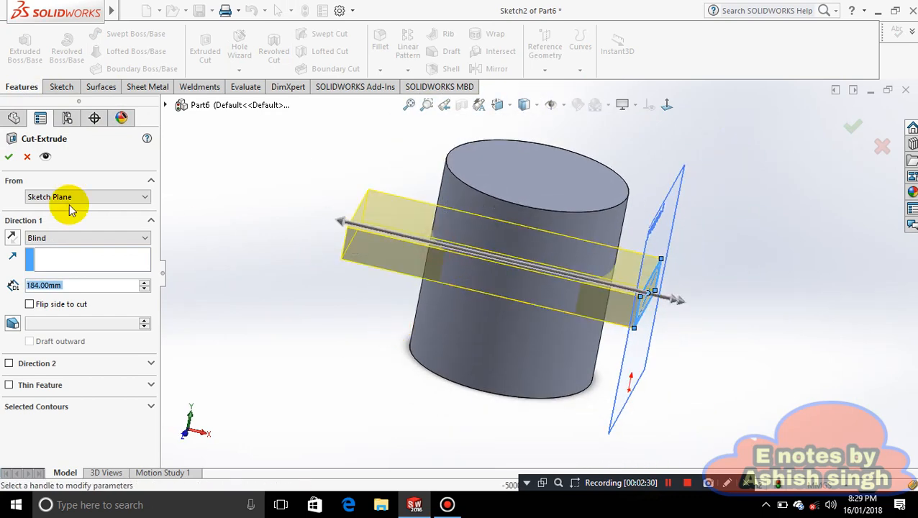
{"action": "key", "text": "Return"}
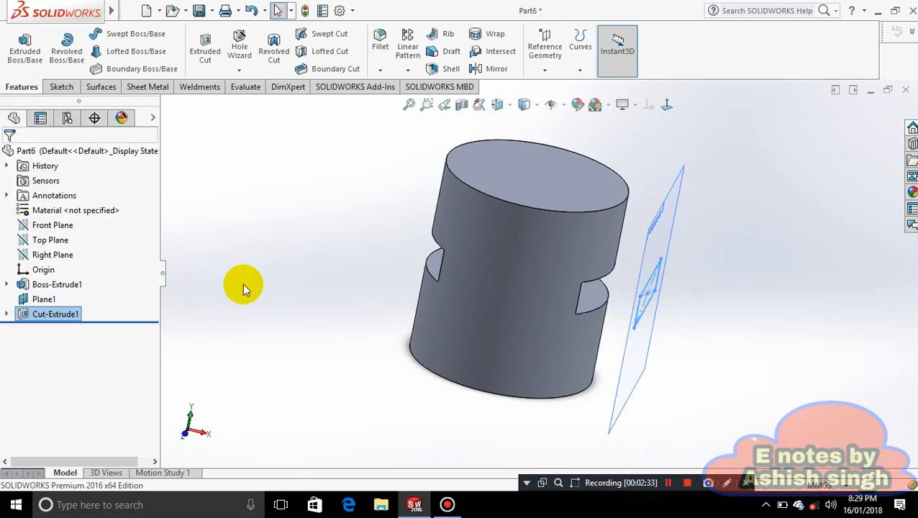
Edit the rectangular cut through the cylinder and set its blind depth to 70 mm
{"action": "middle_click_drag", "start_coordinate": [765, 330], "coordinate": [806, 381]}
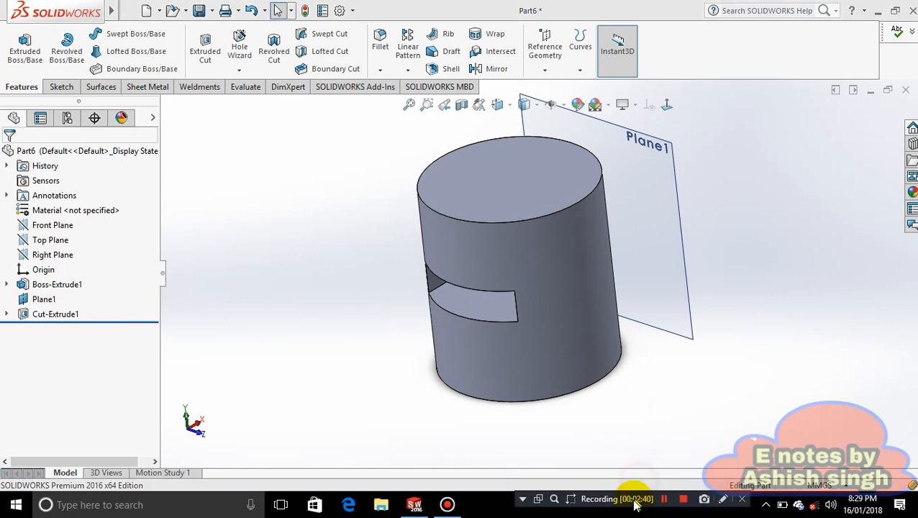
{"action": "left_click", "coordinate": [493, 291]}
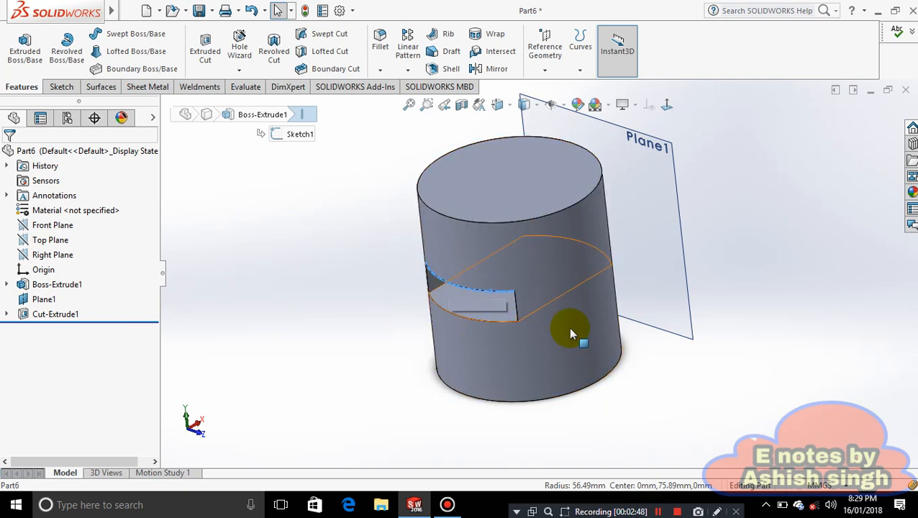
{"action": "middle_click_drag", "start_coordinate": [566, 325], "coordinate": [613, 287]}
{"action": "scroll", "coordinate": [476, 254], "scroll_direction": "down", "scroll_amount": 3}
{"action": "middle_click_drag", "start_coordinate": [667, 312], "coordinate": [654, 285]}
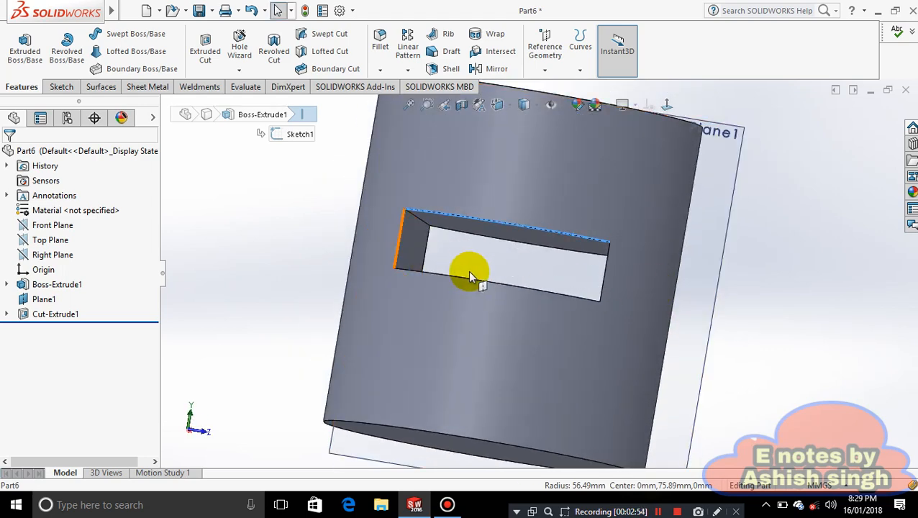
{"action": "key", "text": "f"}
{"action": "left_click", "coordinate": [41, 314]}
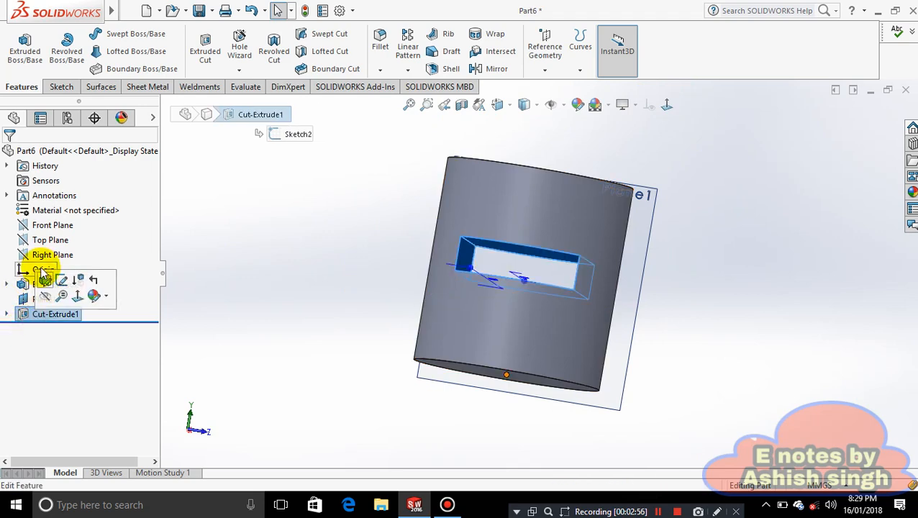
{"action": "left_click", "coordinate": [40, 273]}
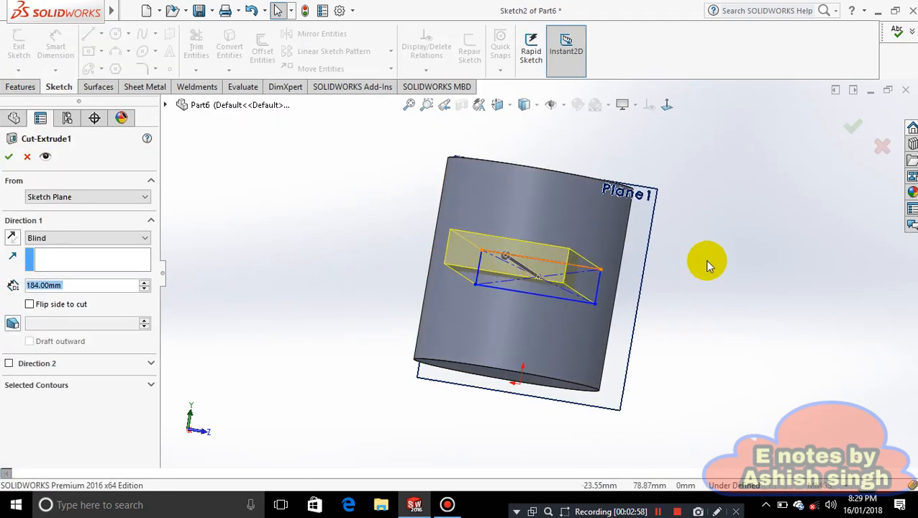
{"action": "mouse_move", "coordinate": [707, 263]}
{"action": "middle_mouse_down"}
{"action": "mouse_move", "coordinate": [693, 331]}
{"action": "mouse_move", "coordinate": [611, 330]}
{"action": "mouse_move", "coordinate": [609, 315]}
{"action": "middle_mouse_up"}
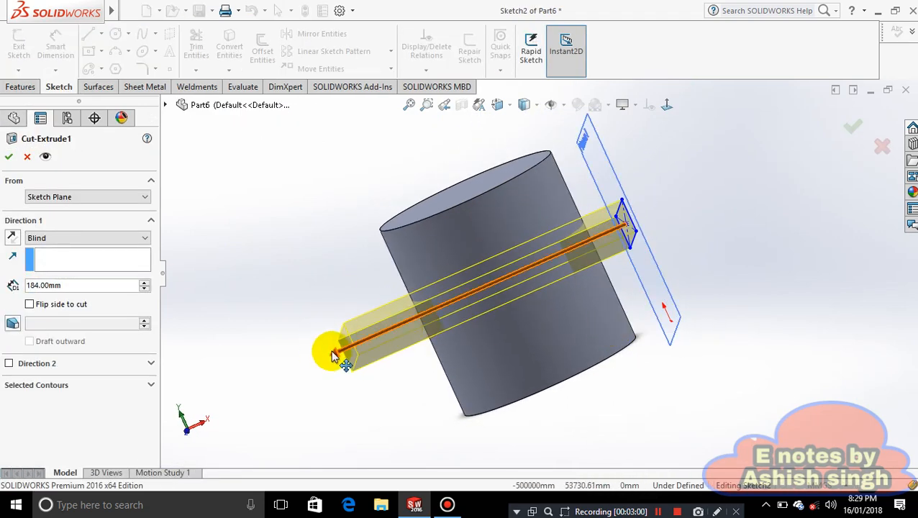
{"action": "left_click_drag", "start_coordinate": [334, 352], "coordinate": [520, 306]}
{"action": "left_click", "coordinate": [9, 156]}
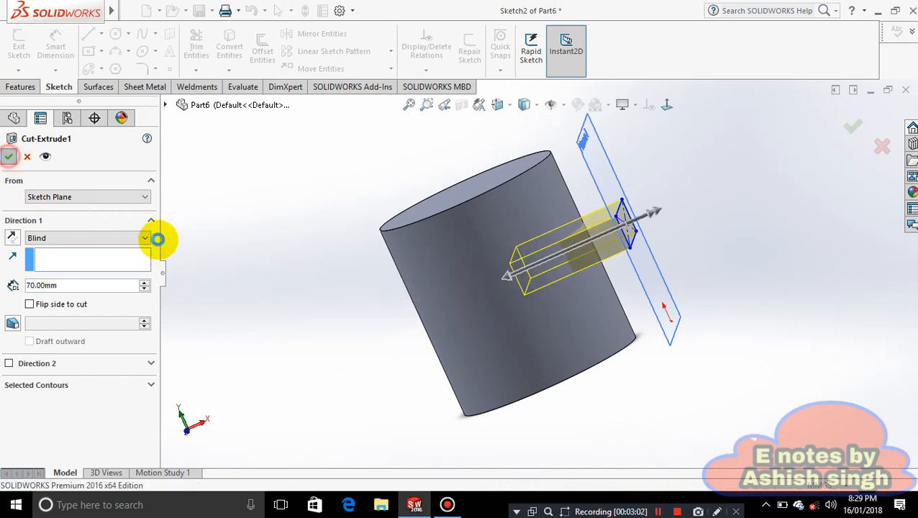
Delete the rectangular cut feature from the cylinder without deleting its absorbed sketch
{"action": "middle_click_drag", "start_coordinate": [738, 254], "coordinate": [663, 346]}
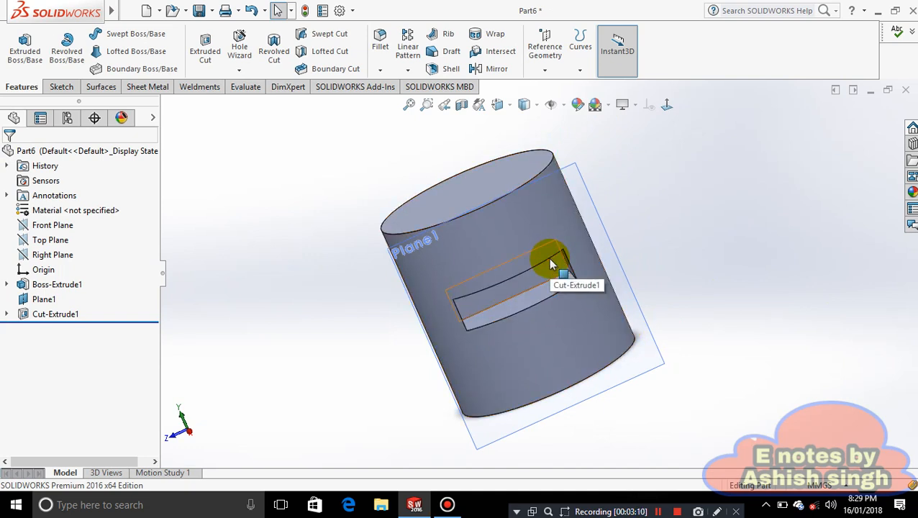
{"action": "scroll", "coordinate": [552, 287], "scroll_direction": "down", "scroll_amount": 1}
{"action": "middle_click_drag", "start_coordinate": [552, 286], "coordinate": [524, 266]}
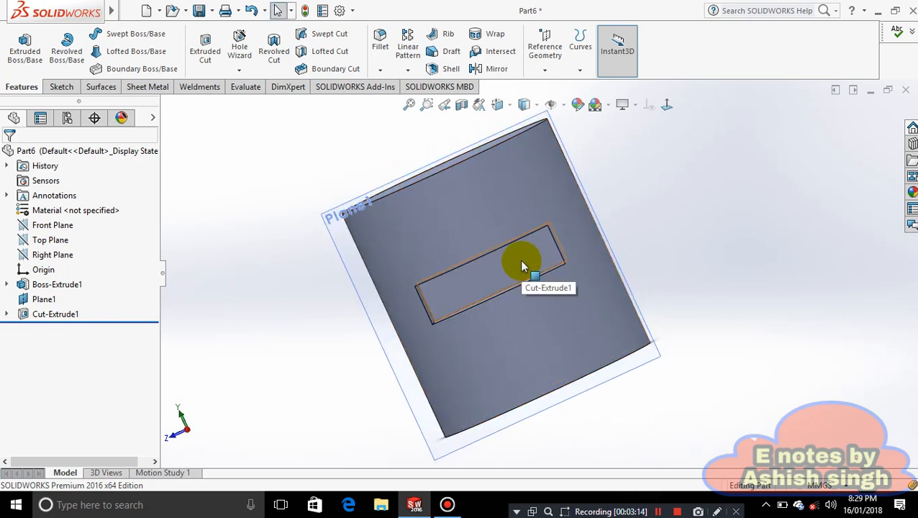
{"action": "middle_click_drag", "start_coordinate": [523, 269], "coordinate": [515, 300]}
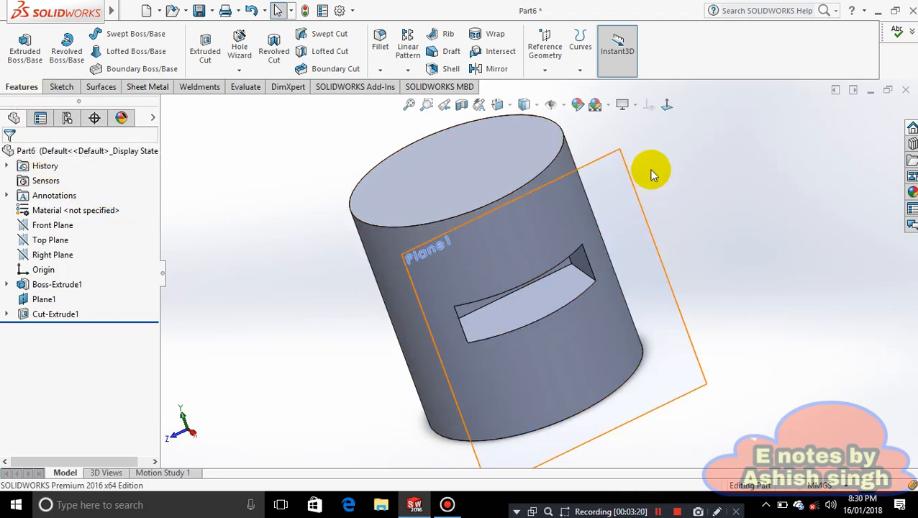
{"action": "right_click", "coordinate": [45, 315]}
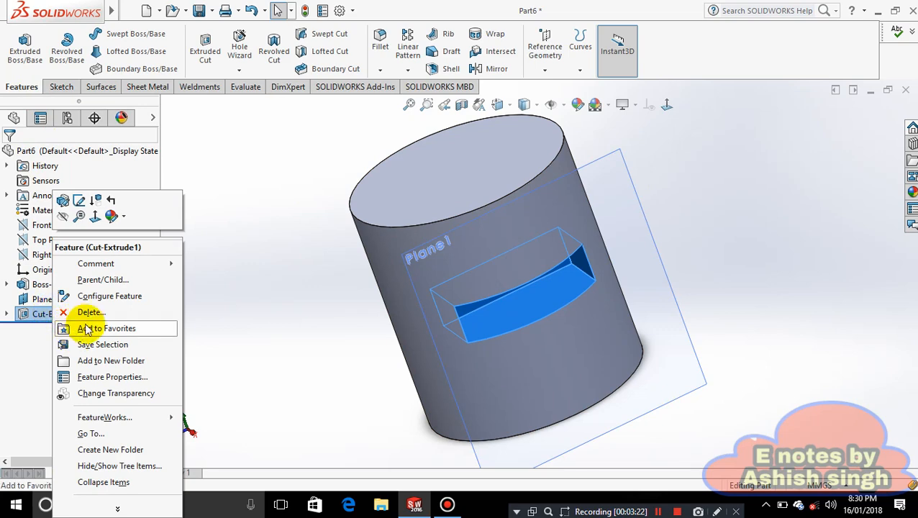
{"action": "left_click", "coordinate": [90, 317]}
{"action": "left_click", "coordinate": [568, 183]}
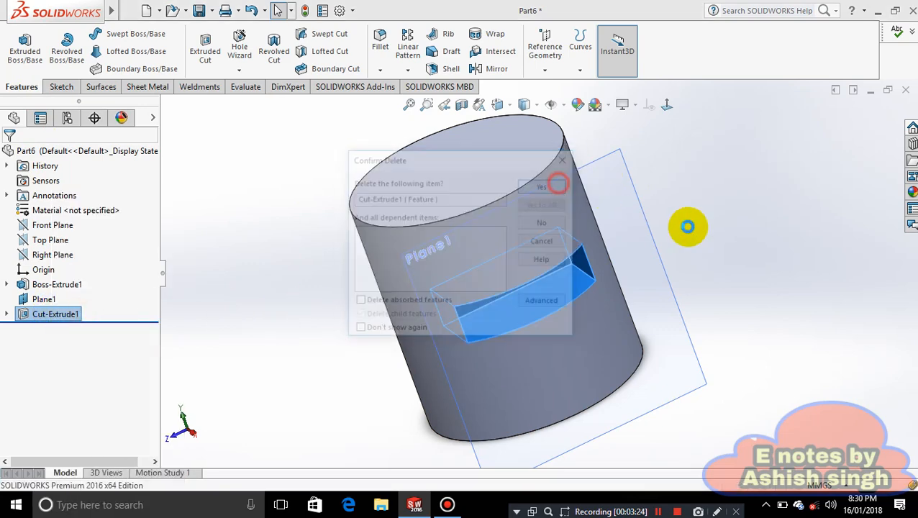
{"action": "scroll", "coordinate": [724, 232], "scroll_direction": "up", "scroll_amount": 2}
{"action": "mouse_move", "coordinate": [728, 235]}
{"action": "middle_mouse_down"}
{"action": "mouse_move", "coordinate": [795, 213]}
{"action": "mouse_move", "coordinate": [775, 241]}
{"action": "mouse_move", "coordinate": [760, 219]}
{"action": "middle_mouse_up"}
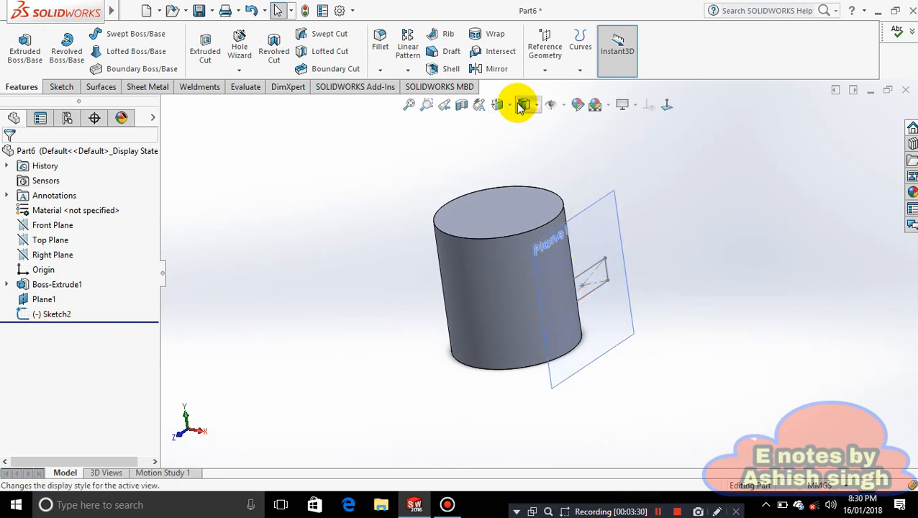
{"action": "left_click", "coordinate": [496, 35]}
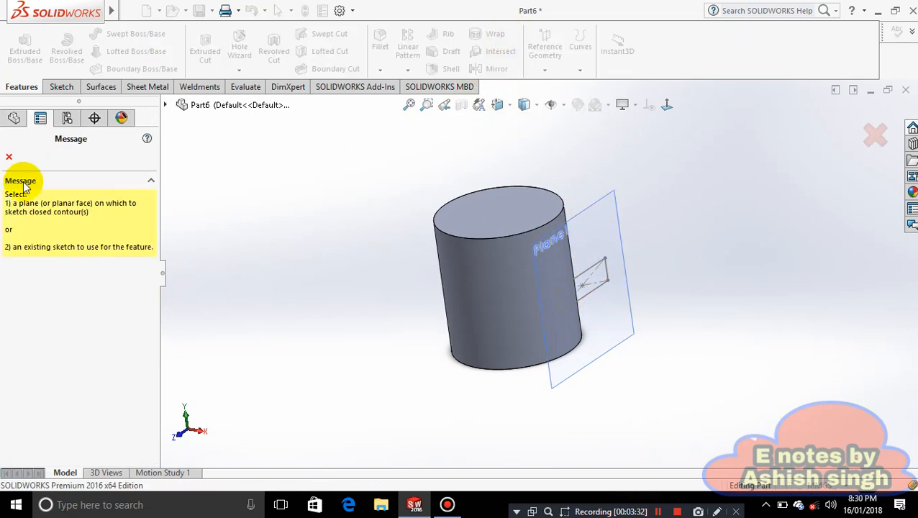
{"action": "left_click", "coordinate": [7, 158]}
{"action": "left_click", "coordinate": [595, 266]}
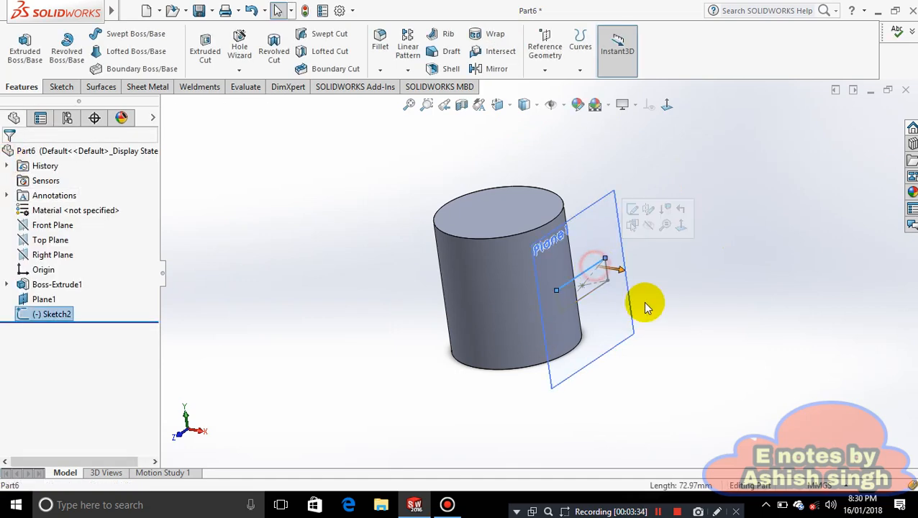
{"action": "left_click", "coordinate": [608, 302]}
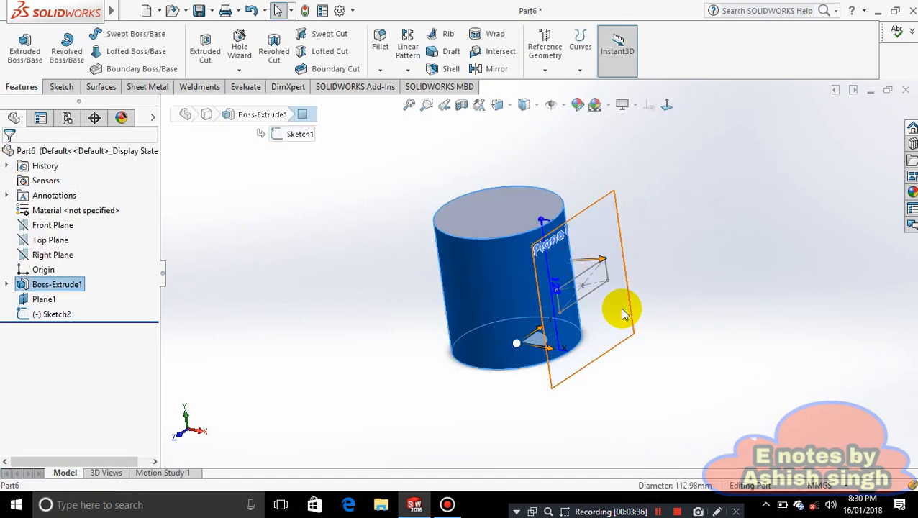
{"action": "left_click", "coordinate": [695, 272]}
Review the reference and offset settings of the offset plane, keeping its definition as is
{"action": "right_click", "coordinate": [608, 234]}
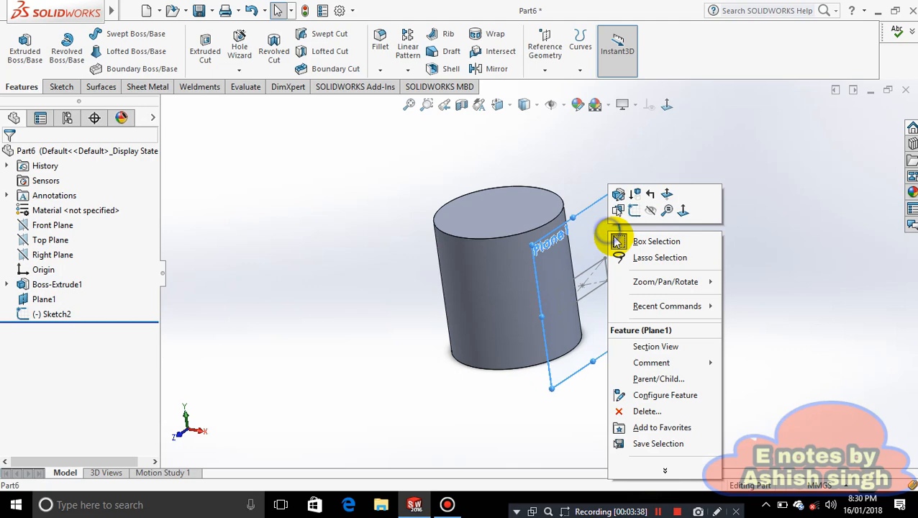
{"action": "left_click", "coordinate": [622, 196]}
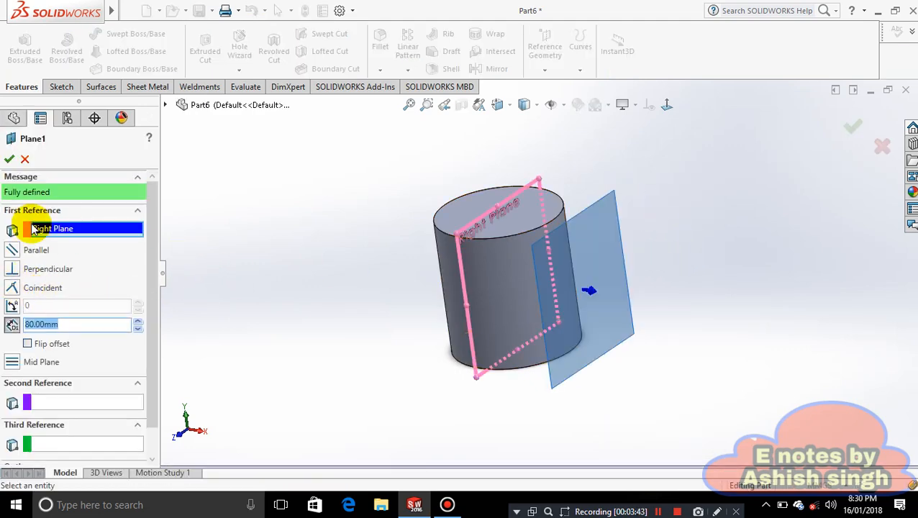
{"action": "key", "text": "Return"}
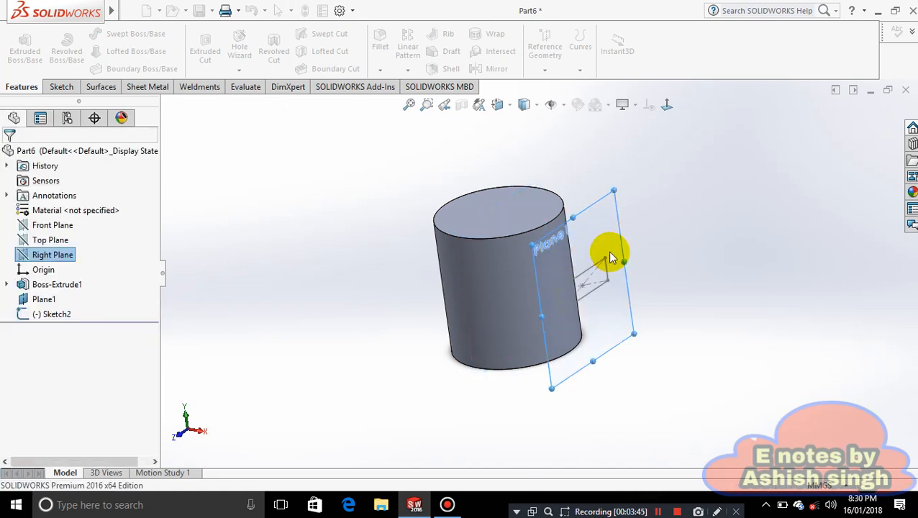
Try to pick up the existing rectangle in a new sketch on the offset plane, viewed face-on
{"action": "right_click", "coordinate": [609, 249]}
{"action": "left_click", "coordinate": [637, 232]}
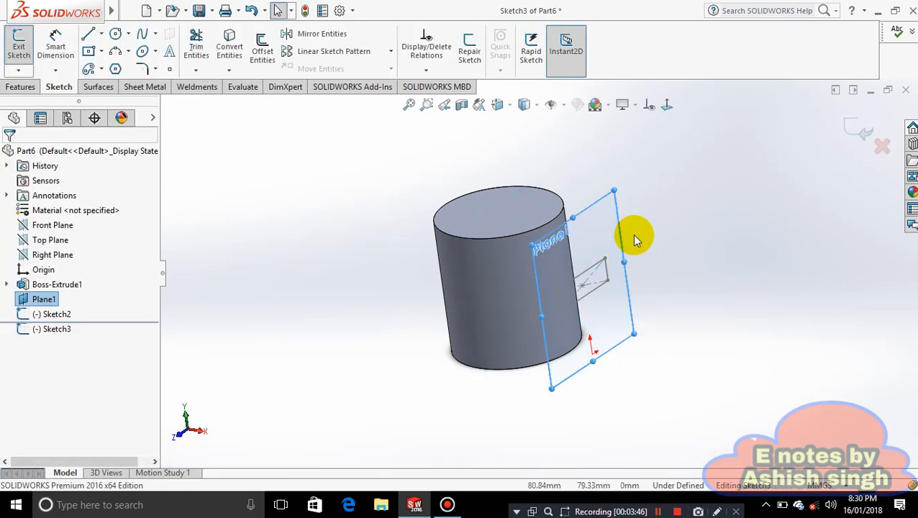
{"action": "left_click", "coordinate": [667, 105]}
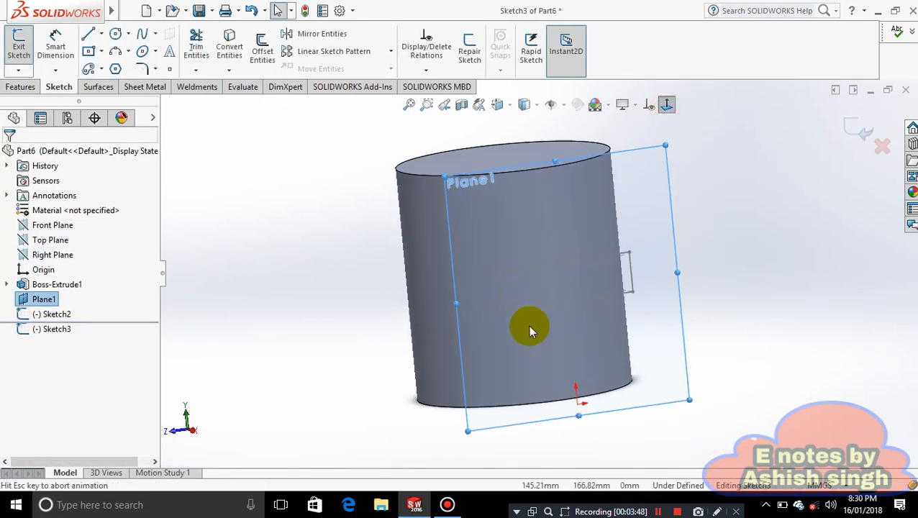
{"action": "left_click_drag", "start_coordinate": [452, 225], "coordinate": [655, 342]}
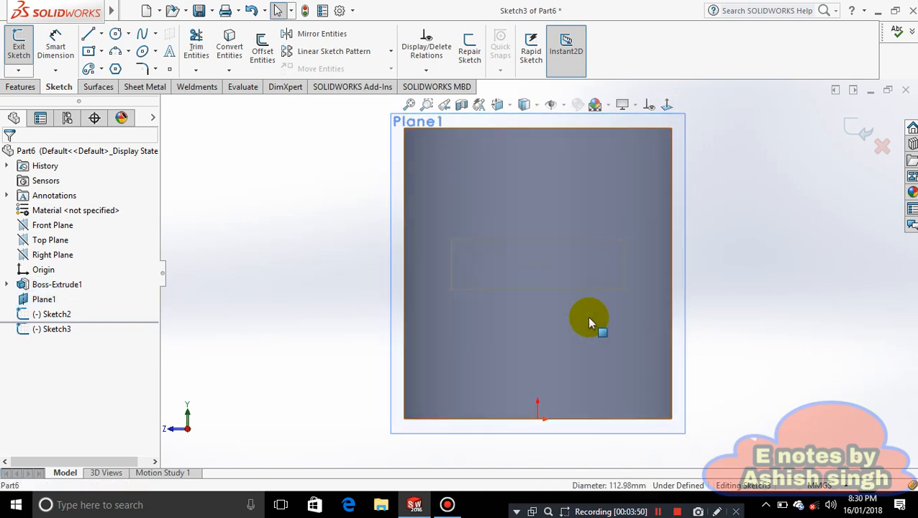
{"action": "left_click", "coordinate": [493, 239]}
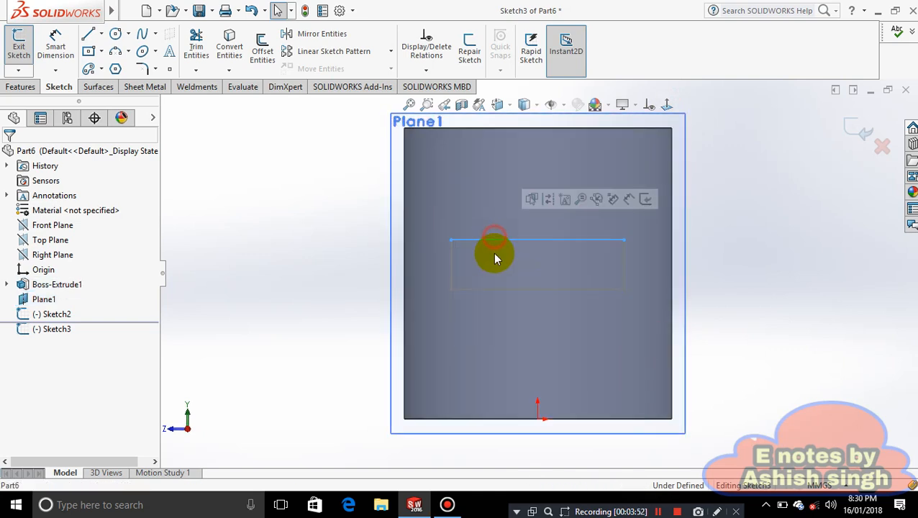
{"action": "left_click", "coordinate": [451, 265]}
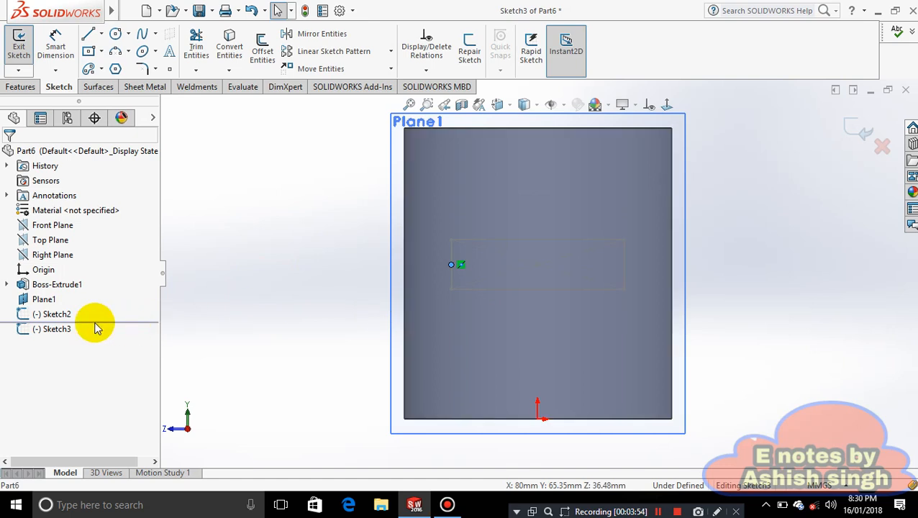
{"action": "left_click", "coordinate": [58, 315]}
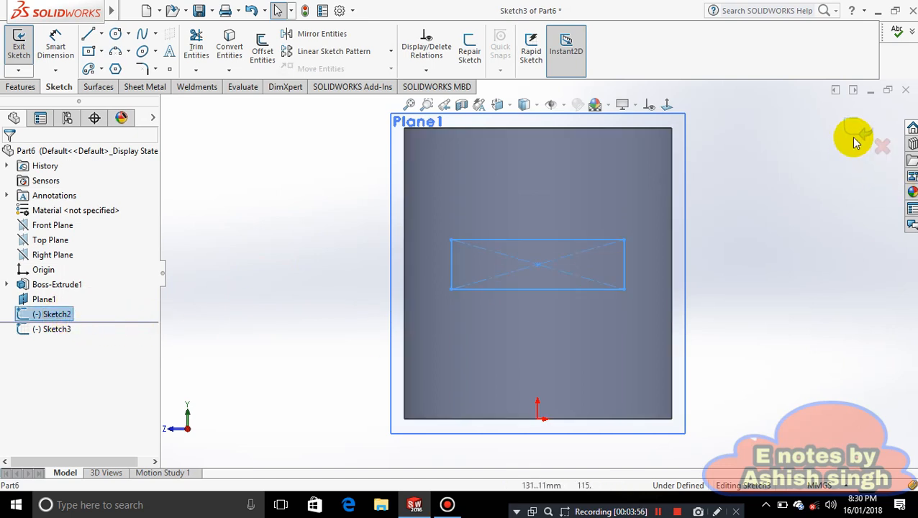
{"action": "mouse_move", "coordinate": [769, 339]}
{"action": "middle_mouse_down"}
{"action": "mouse_move", "coordinate": [728, 332]}
{"action": "mouse_move", "coordinate": [829, 415]}
{"action": "mouse_move", "coordinate": [766, 348]}
{"action": "middle_mouse_up"}
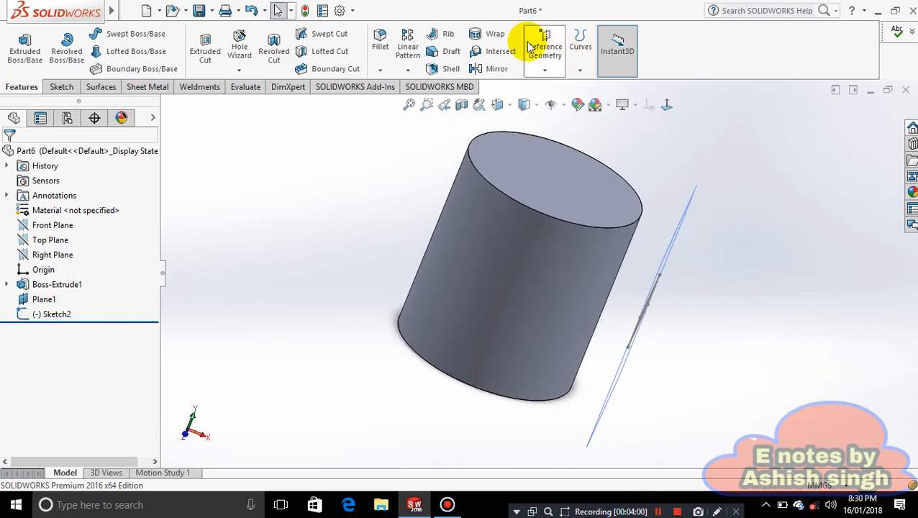
Try to start a Wrap feature by choosing the offset plane as its sketch plane
{"action": "left_click", "coordinate": [497, 37]}
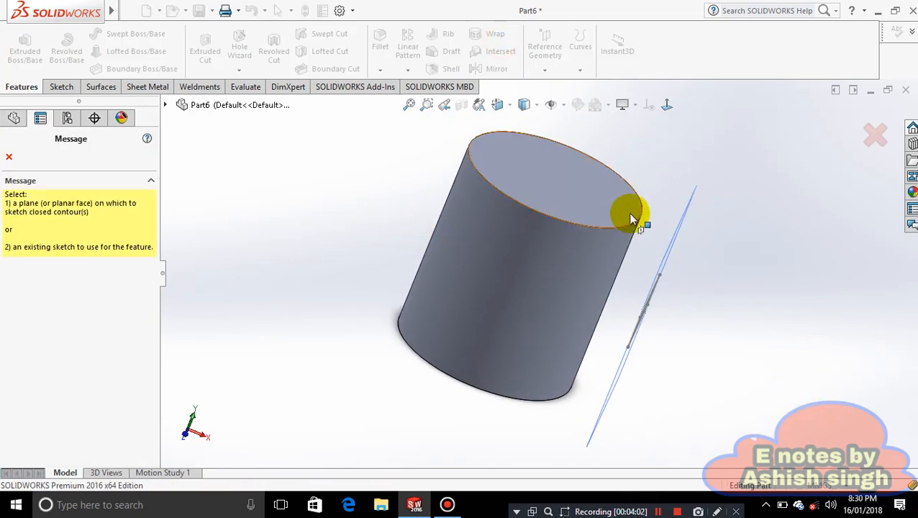
{"action": "left_click", "coordinate": [676, 235]}
{"action": "middle_click_drag", "start_coordinate": [728, 302], "coordinate": [713, 252]}
{"action": "left_click", "coordinate": [21, 87]}
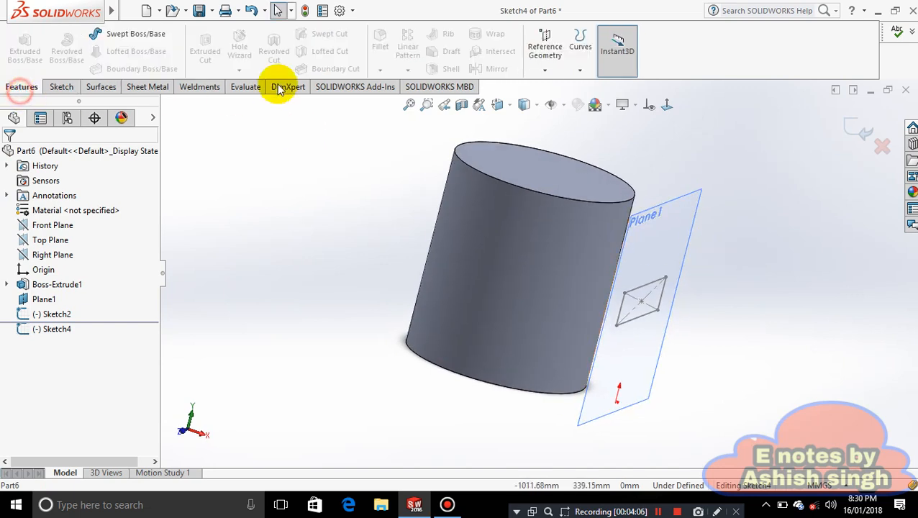
{"action": "left_click", "coordinate": [852, 136]}
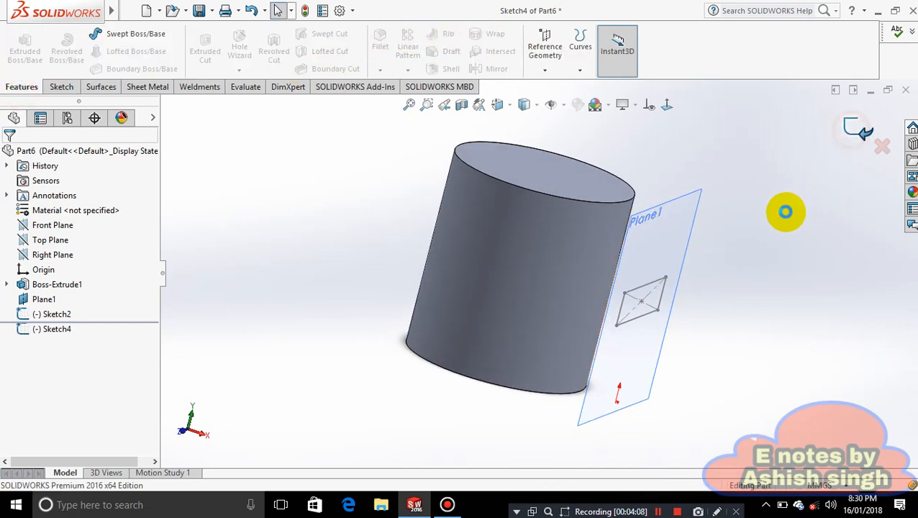
Try to start a Wrap feature with the rectangle's edges preselected on the offset plane
{"action": "left_click", "coordinate": [656, 289]}
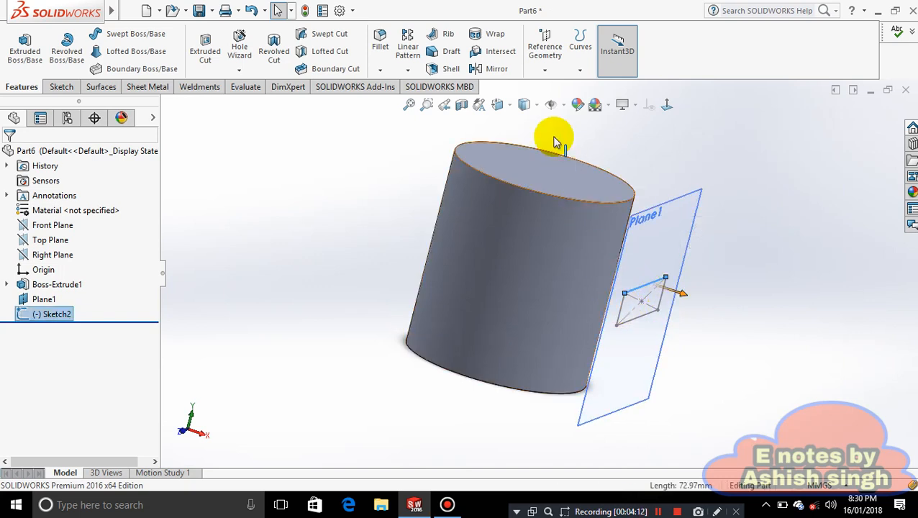
{"action": "left_click", "coordinate": [631, 272]}
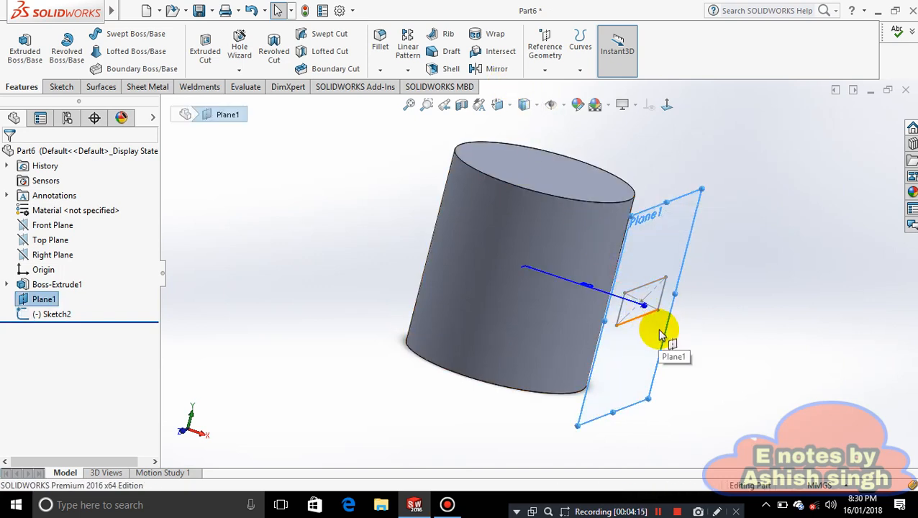
{"action": "middle_click_drag", "start_coordinate": [676, 308], "coordinate": [648, 334]}
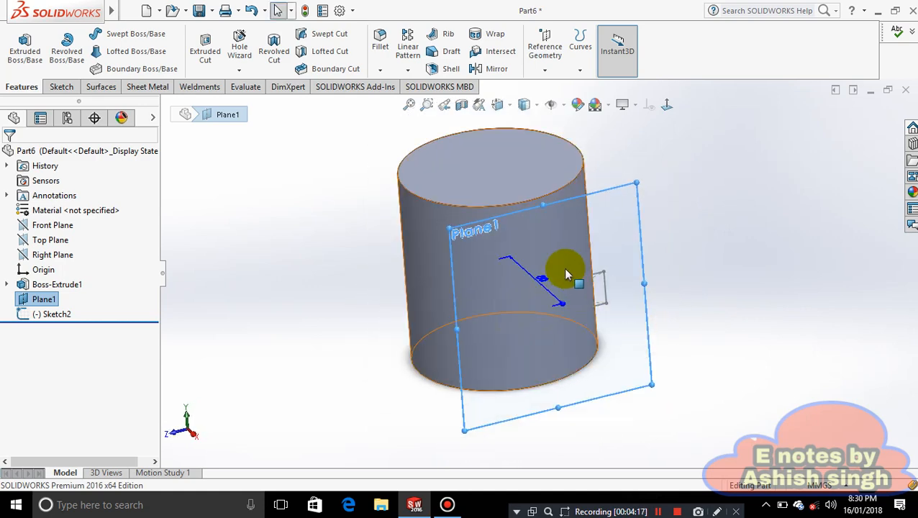
{"action": "left_click_drag", "start_coordinate": [496, 272], "coordinate": [626, 325], "text": "ctrl"}
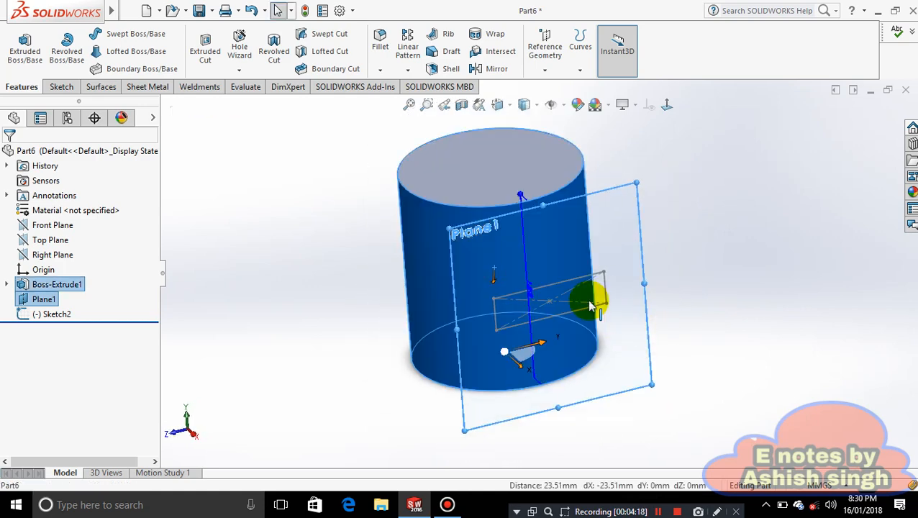
{"action": "left_click", "coordinate": [732, 306]}
{"action": "left_click", "coordinate": [602, 274]}
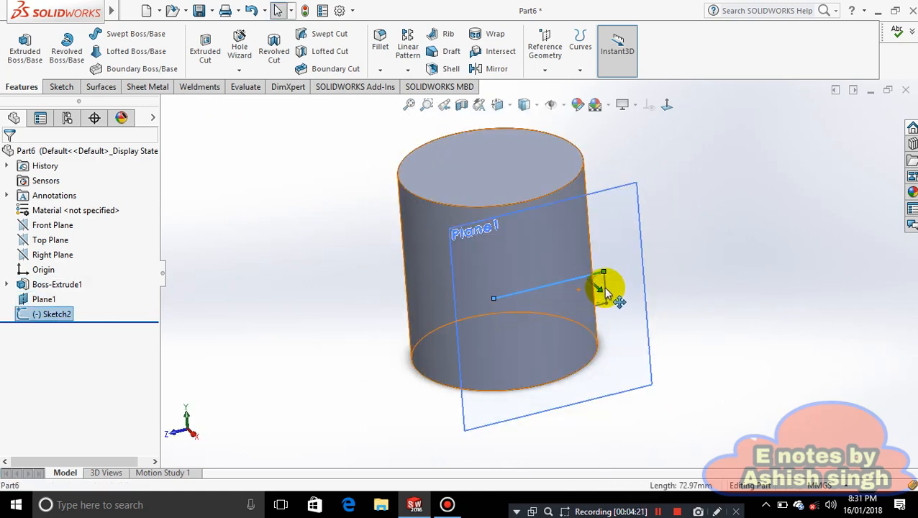
{"action": "left_click_drag", "start_coordinate": [494, 310], "coordinate": [503, 316]}
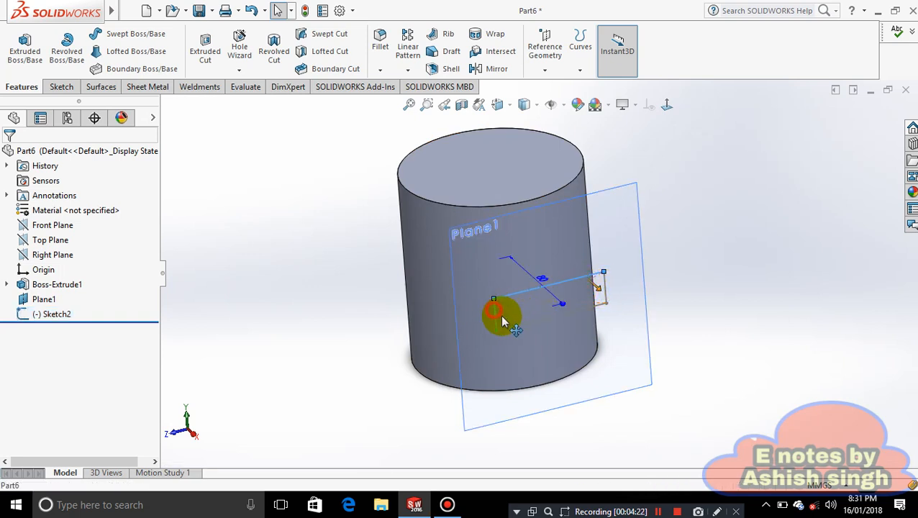
{"action": "left_click", "coordinate": [536, 322]}
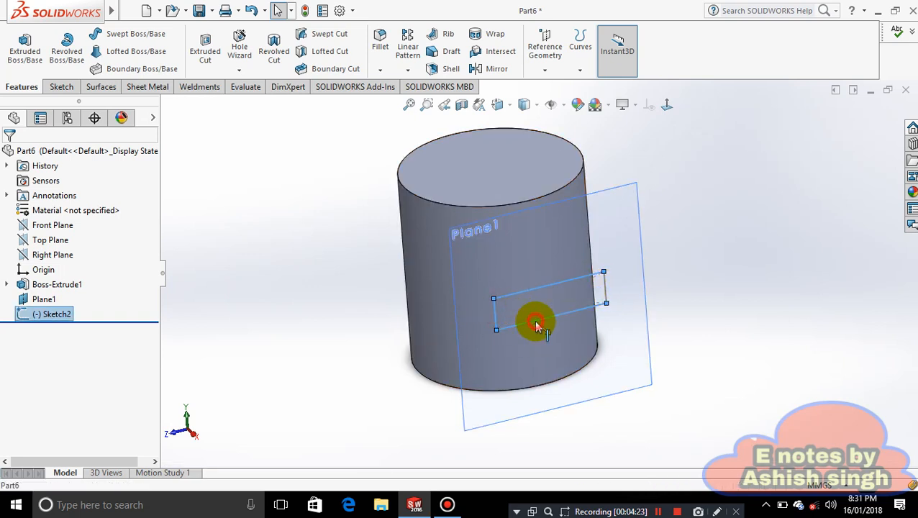
{"action": "left_click", "coordinate": [606, 291]}
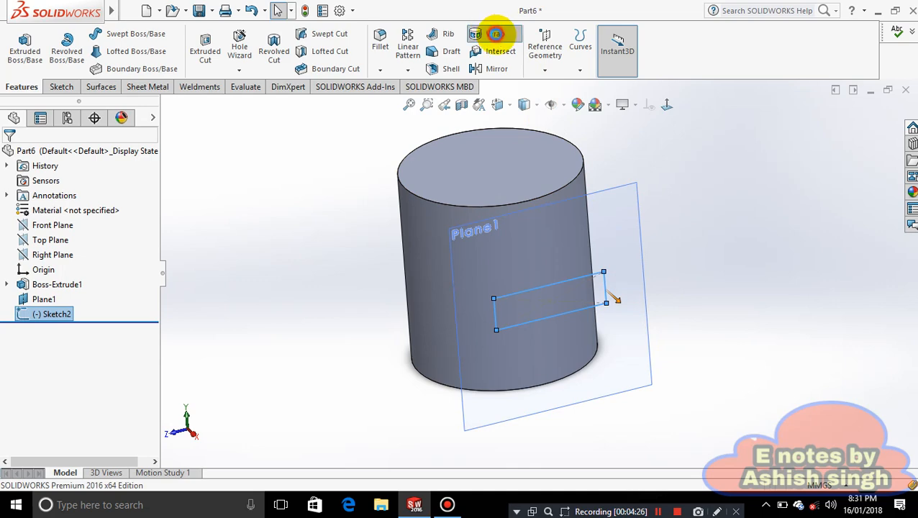
{"action": "left_click", "coordinate": [496, 34]}
{"action": "left_click", "coordinate": [8, 157]}
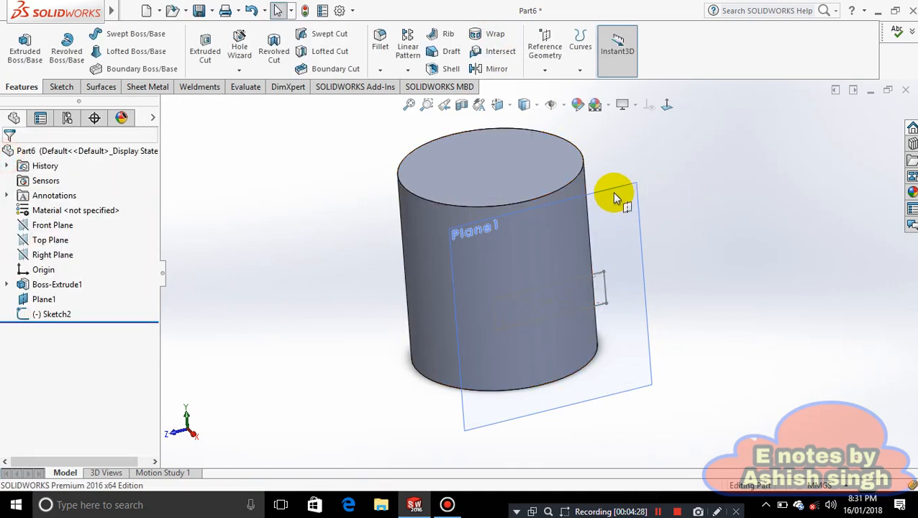
Delete the leftover rectangle sketch from the offset plane
{"action": "right_click", "coordinate": [621, 201]}
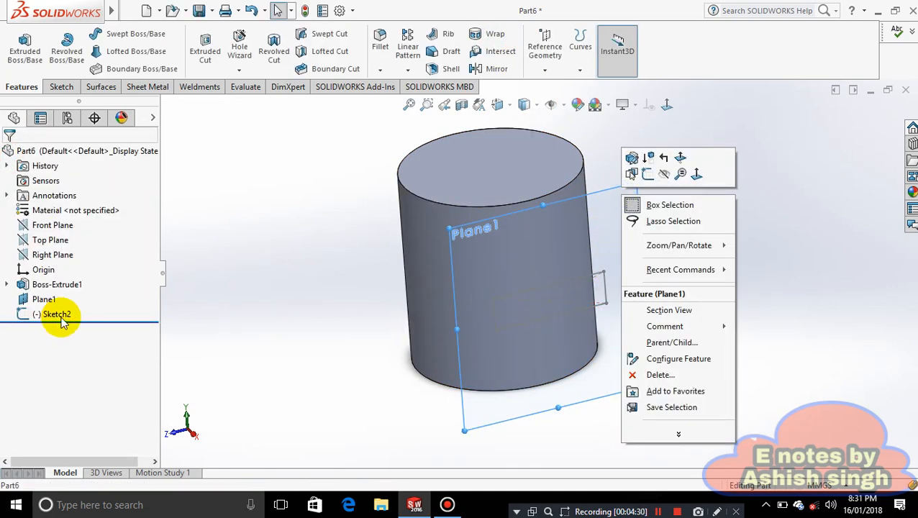
{"action": "right_click", "coordinate": [57, 315]}
{"action": "left_click", "coordinate": [98, 361]}
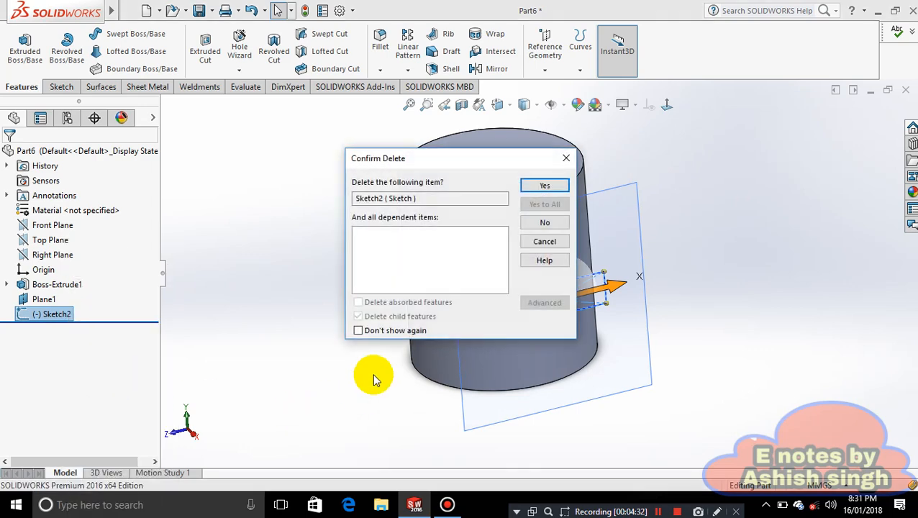
{"action": "left_click", "coordinate": [539, 181]}
Sketch a wide, low center rectangle on the offset plane, centred in front of the cylinder at mid-height, and exit the sketch
{"action": "right_click", "coordinate": [598, 233]}
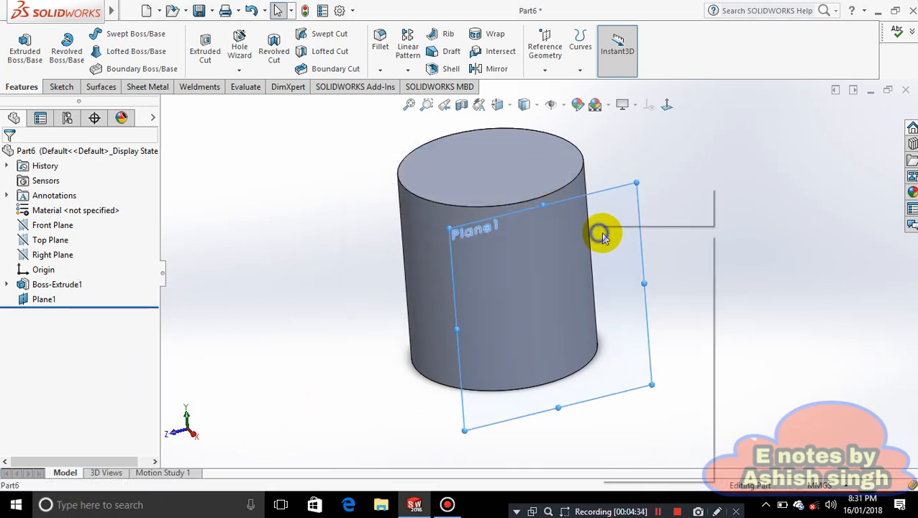
{"action": "left_click", "coordinate": [627, 213]}
{"action": "left_click", "coordinate": [666, 108]}
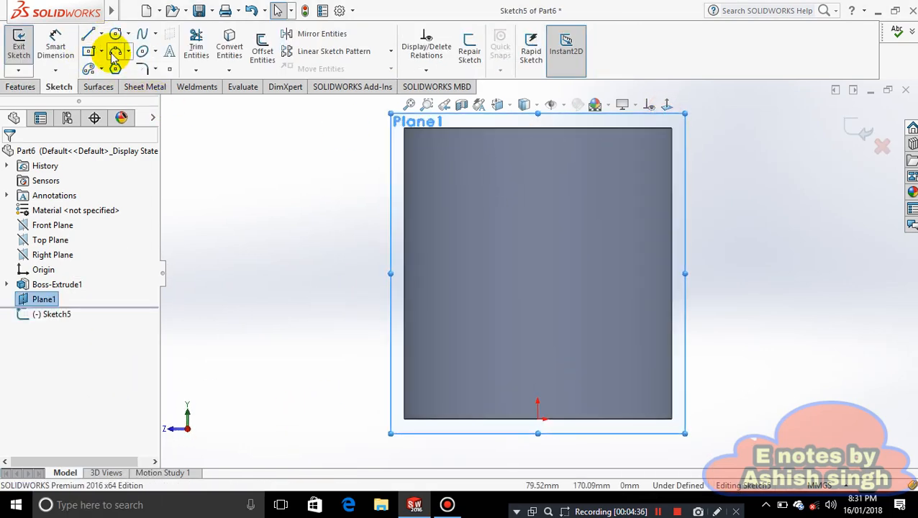
{"action": "left_click", "coordinate": [103, 53]}
{"action": "left_click", "coordinate": [122, 82]}
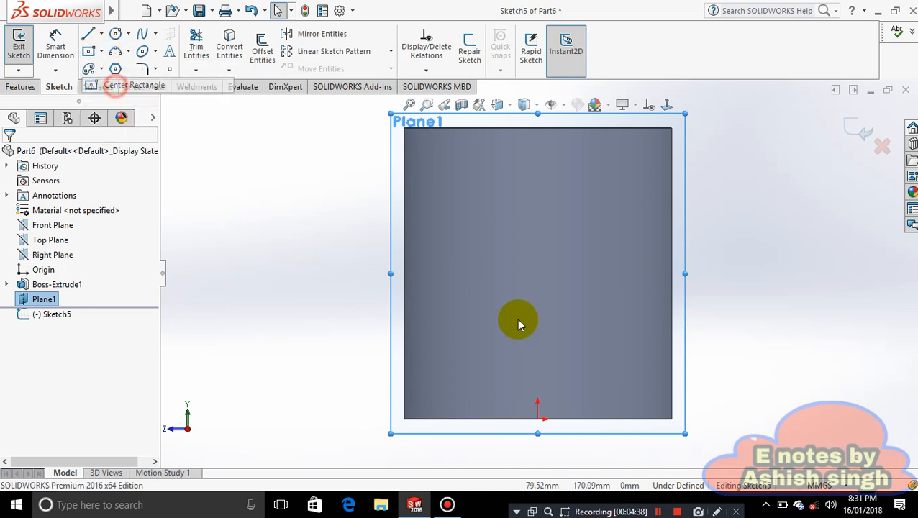
{"action": "left_click", "coordinate": [537, 267]}
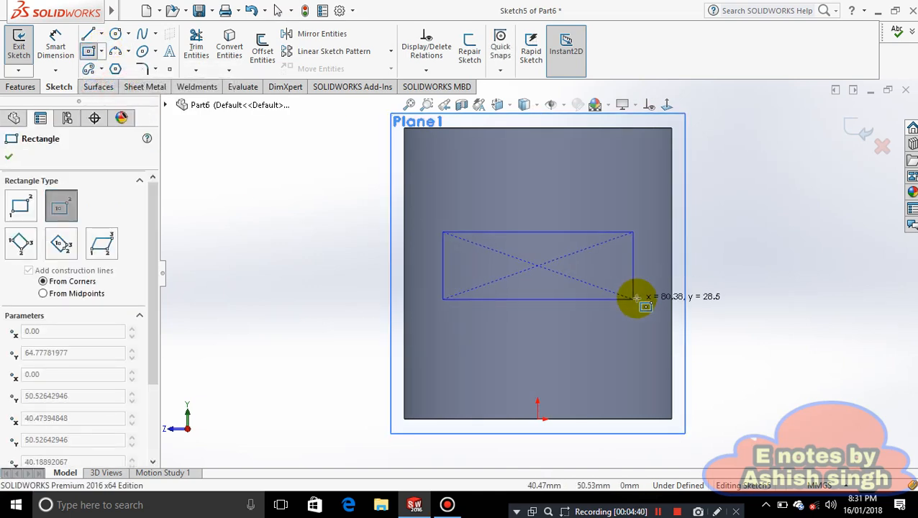
{"action": "left_click", "coordinate": [639, 289]}
{"action": "left_click", "coordinate": [10, 157]}
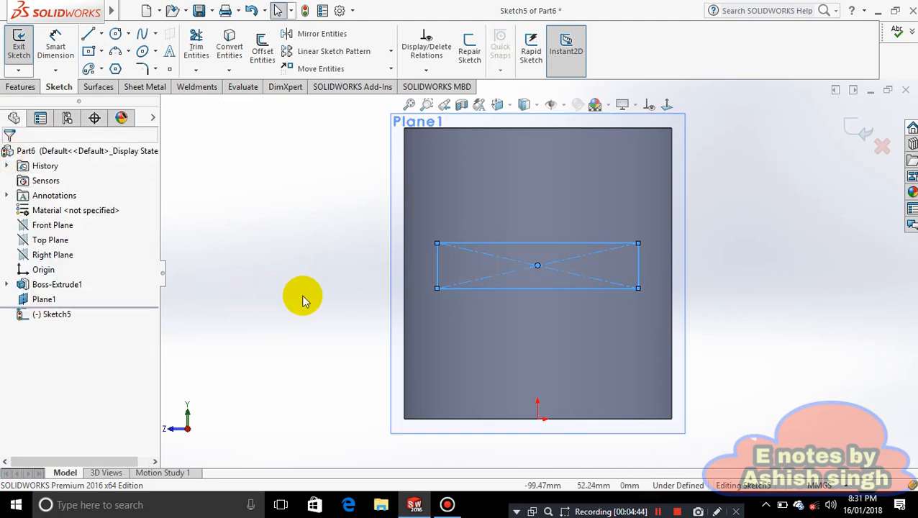
{"action": "middle_click_drag", "start_coordinate": [311, 318], "coordinate": [362, 353]}
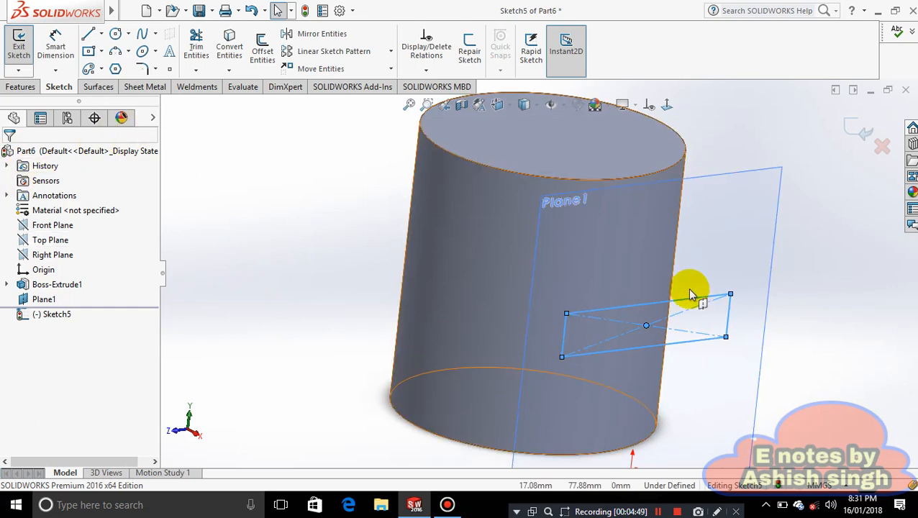
{"action": "left_click", "coordinate": [17, 87]}
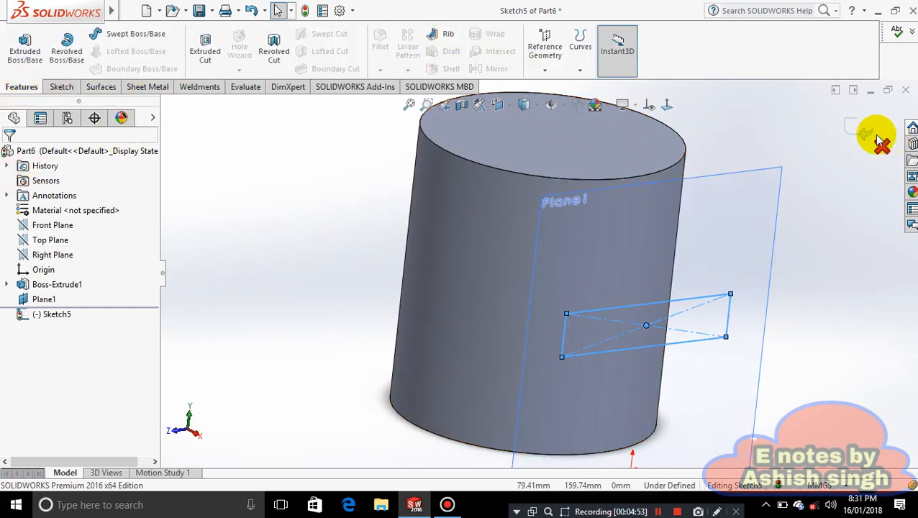
{"action": "left_click", "coordinate": [853, 126]}
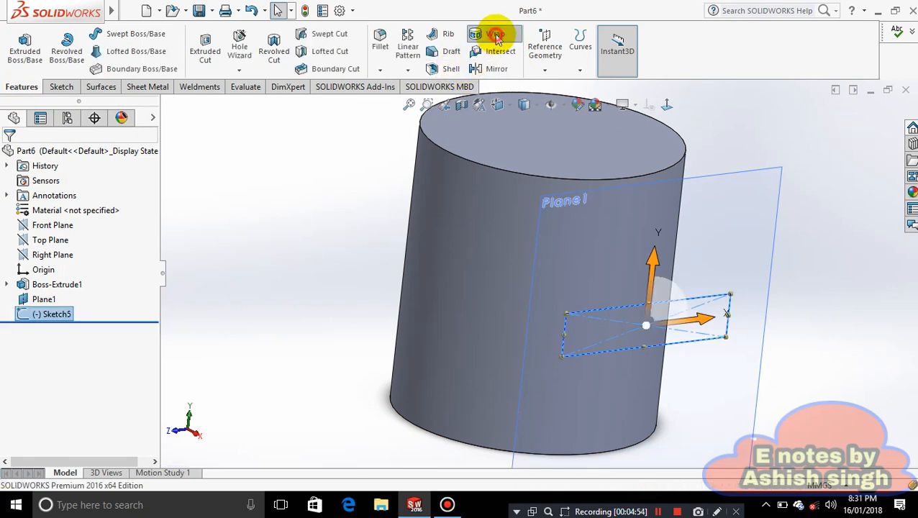
Wrap the rectangle sketch onto the cylinder's curved face as an emboss with a thickness of 16 mm
{"action": "left_click", "coordinate": [495, 36]}
{"action": "middle_click_drag", "start_coordinate": [318, 216], "coordinate": [331, 251]}
{"action": "scroll", "coordinate": [704, 308], "scroll_direction": "down", "scroll_amount": 4}
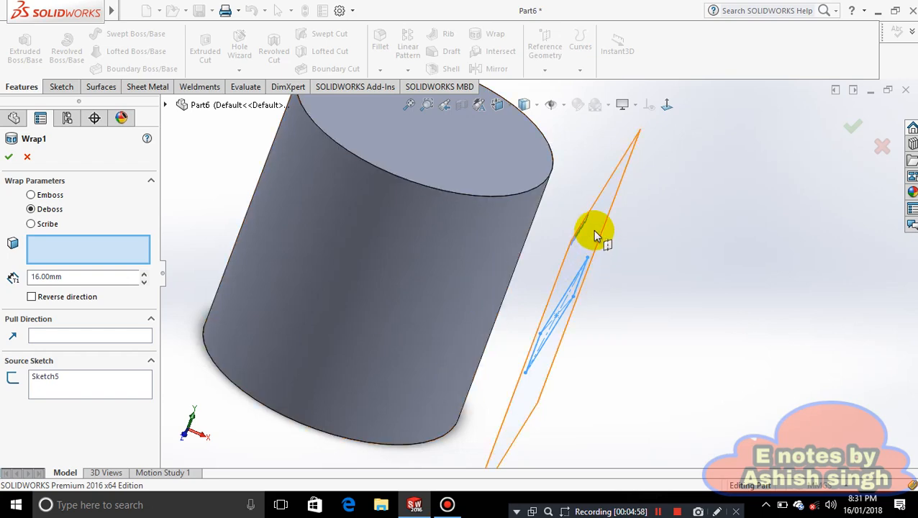
{"action": "middle_click_drag", "start_coordinate": [637, 278], "coordinate": [624, 252]}
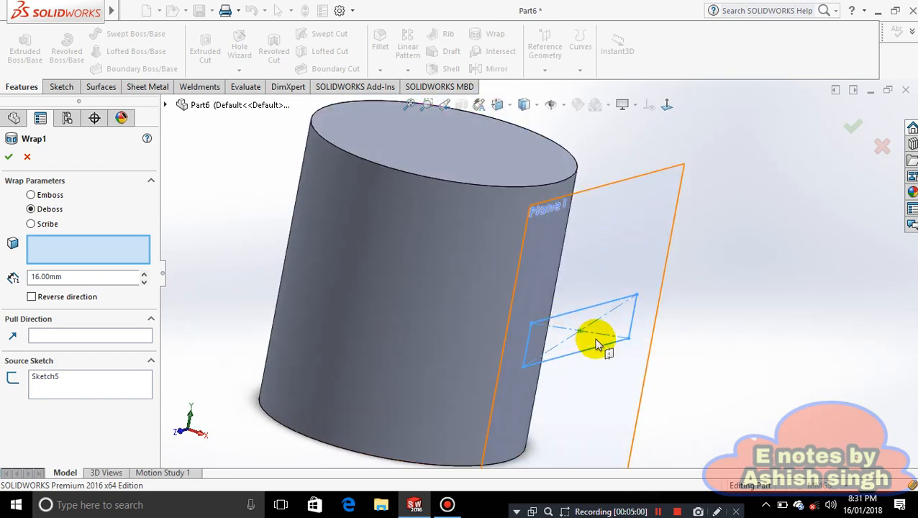
{"action": "left_click", "coordinate": [404, 262]}
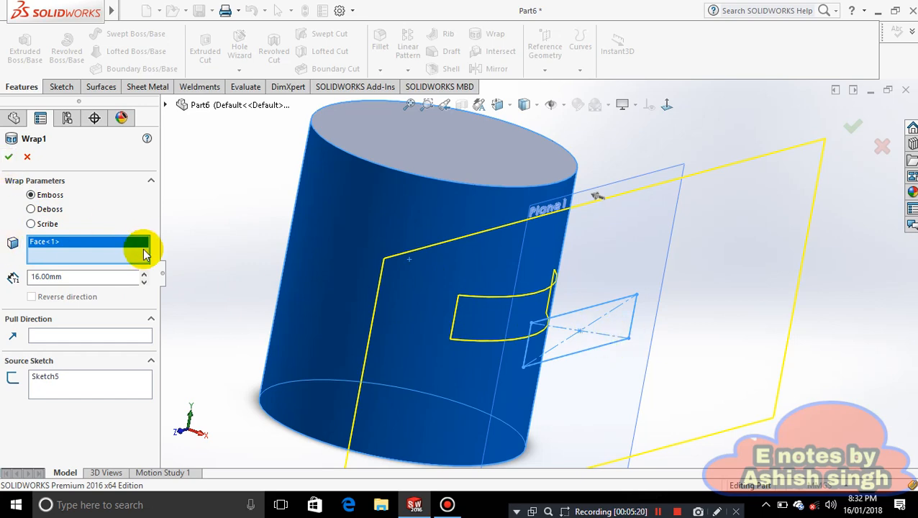
{"action": "scroll", "coordinate": [651, 331], "scroll_direction": "up", "scroll_amount": 2}
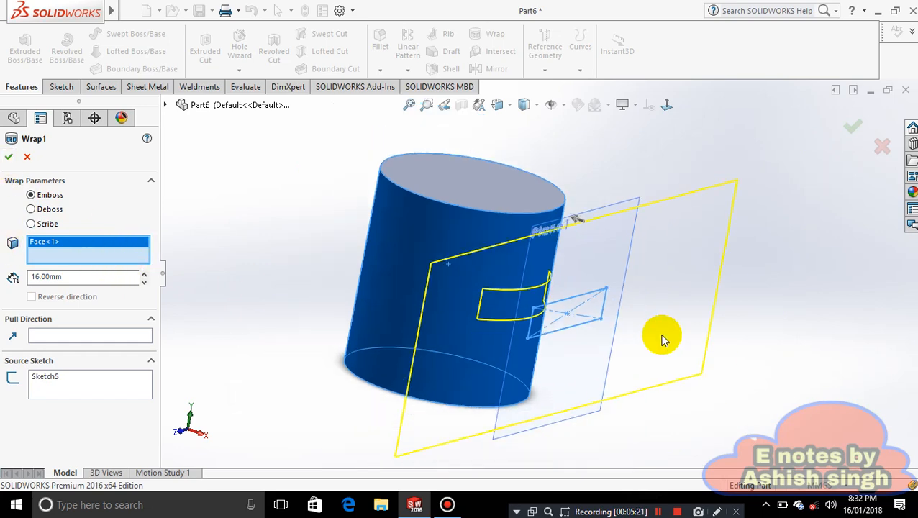
{"action": "left_click", "coordinate": [9, 156]}
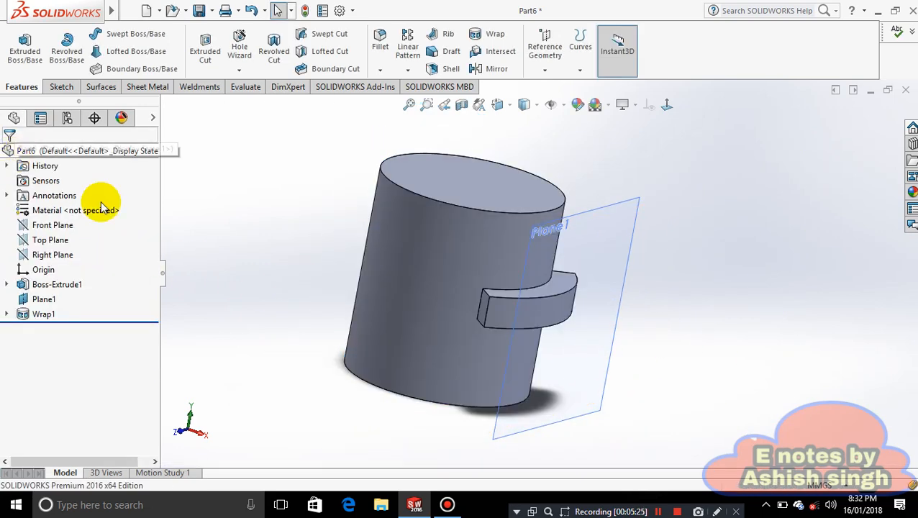
Inspect the embossed band on the cylinder and edit the wrap feature to set its thickness to 50 mm
{"action": "scroll", "coordinate": [720, 311], "scroll_direction": "down", "scroll_amount": 3}
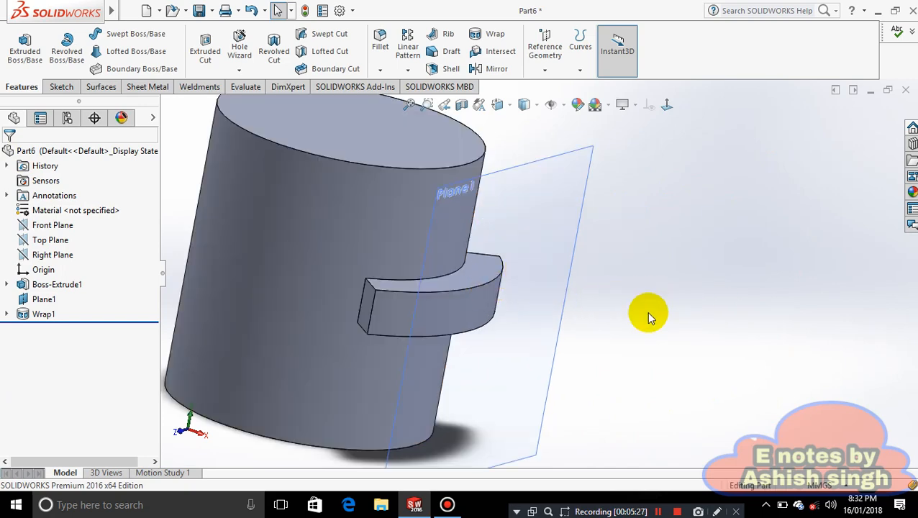
{"action": "middle_click_drag", "start_coordinate": [648, 313], "coordinate": [653, 375]}
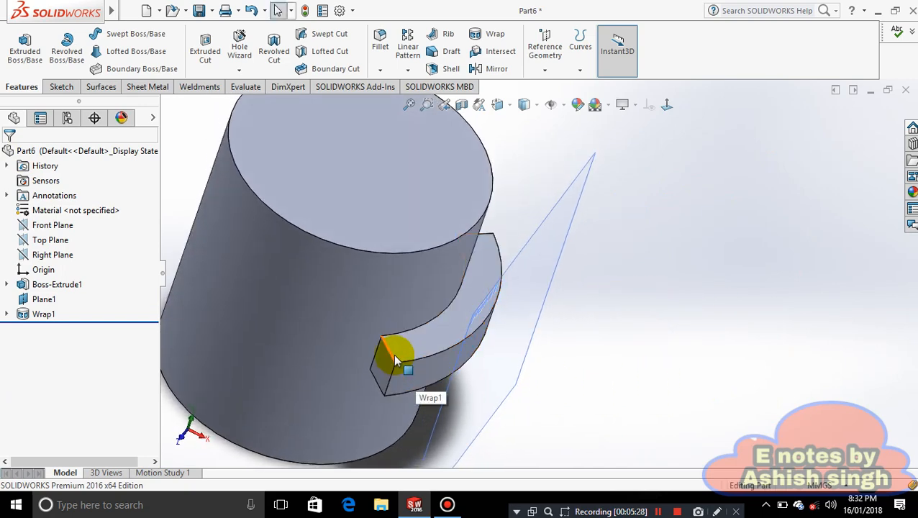
{"action": "middle_click_drag", "start_coordinate": [346, 253], "coordinate": [547, 348]}
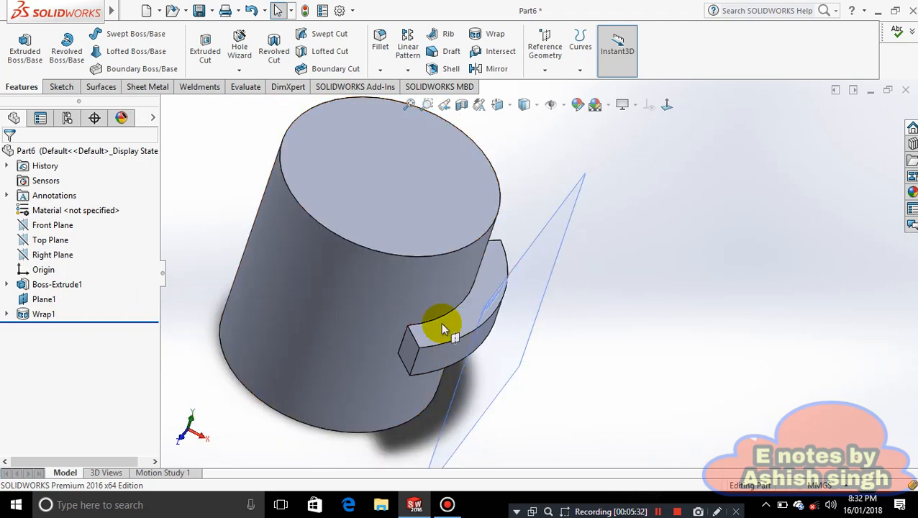
{"action": "middle_click_drag", "start_coordinate": [543, 420], "coordinate": [526, 350]}
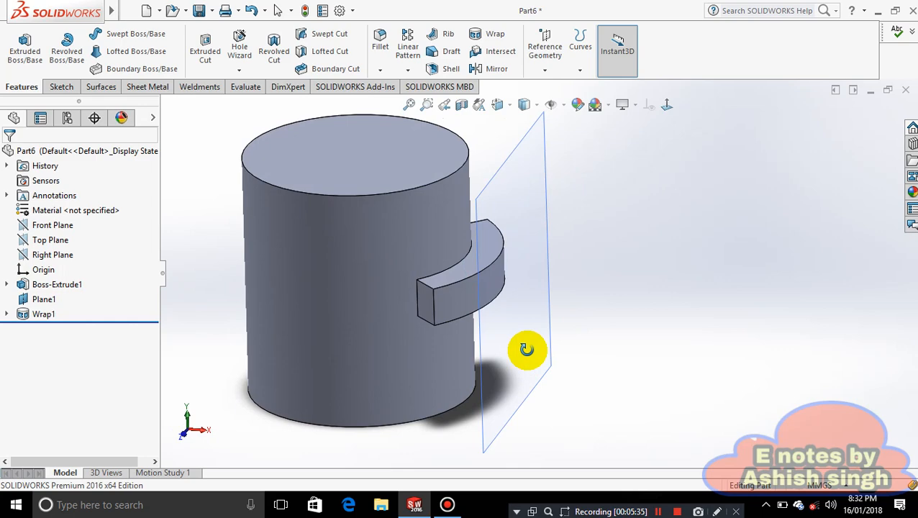
{"action": "left_click", "coordinate": [42, 317]}
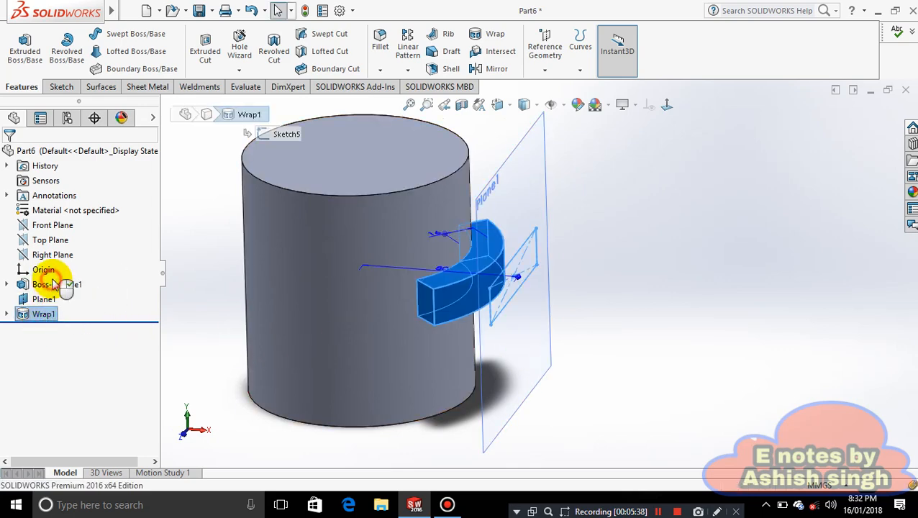
{"action": "left_click", "coordinate": [61, 285]}
{"action": "left_click", "coordinate": [94, 279]}
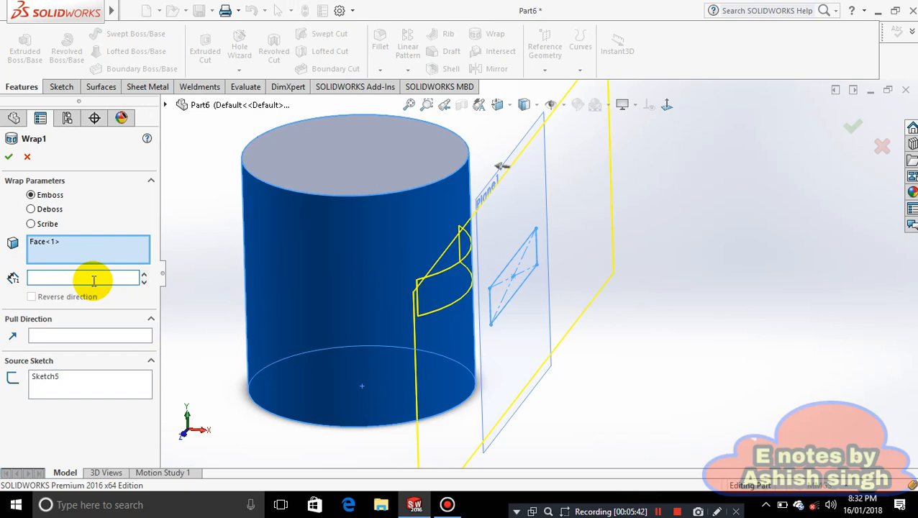
{"action": "type", "text": "50"}
{"action": "left_click", "coordinate": [10, 157]}
Change the wrap feature's type to Deboss with a depth of 31 mm
{"action": "middle_click_drag", "start_coordinate": [564, 389], "coordinate": [456, 381]}
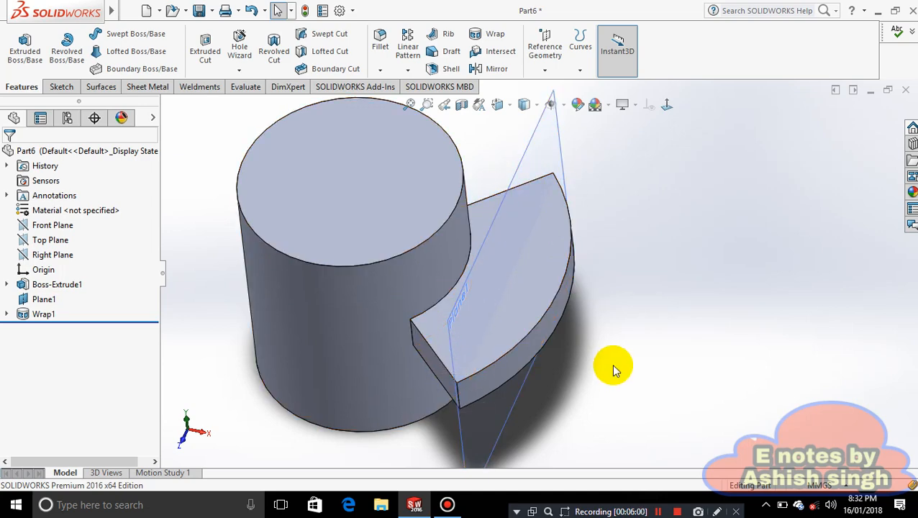
{"action": "middle_click_drag", "start_coordinate": [612, 357], "coordinate": [598, 314]}
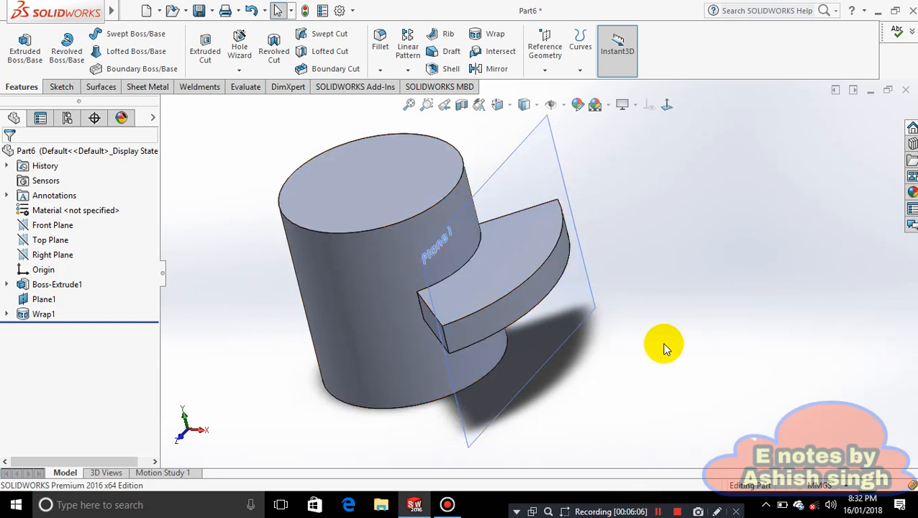
{"action": "right_click", "coordinate": [41, 314]}
{"action": "left_click", "coordinate": [53, 203]}
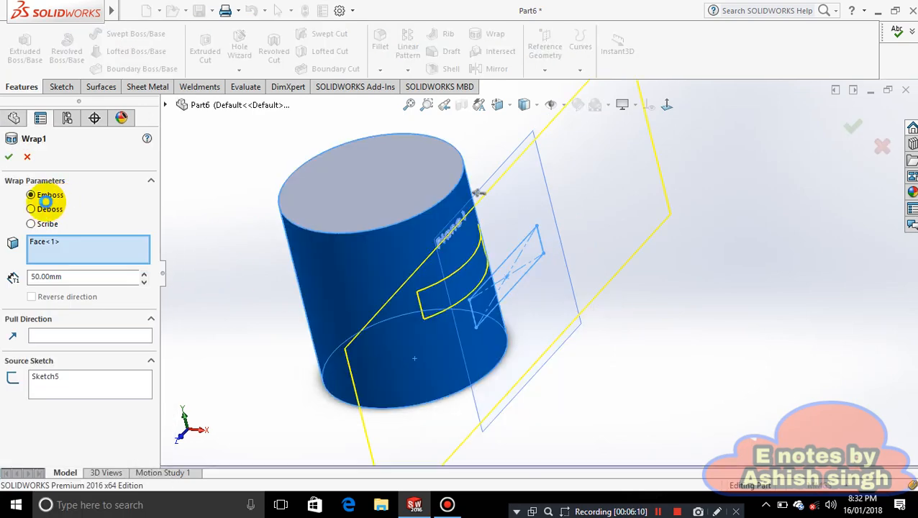
{"action": "left_click", "coordinate": [31, 209]}
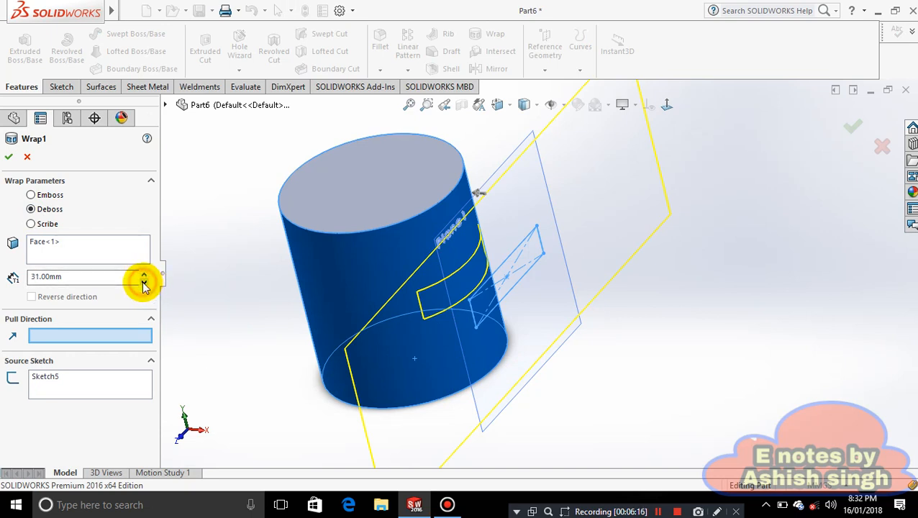
{"action": "left_click", "coordinate": [9, 157]}
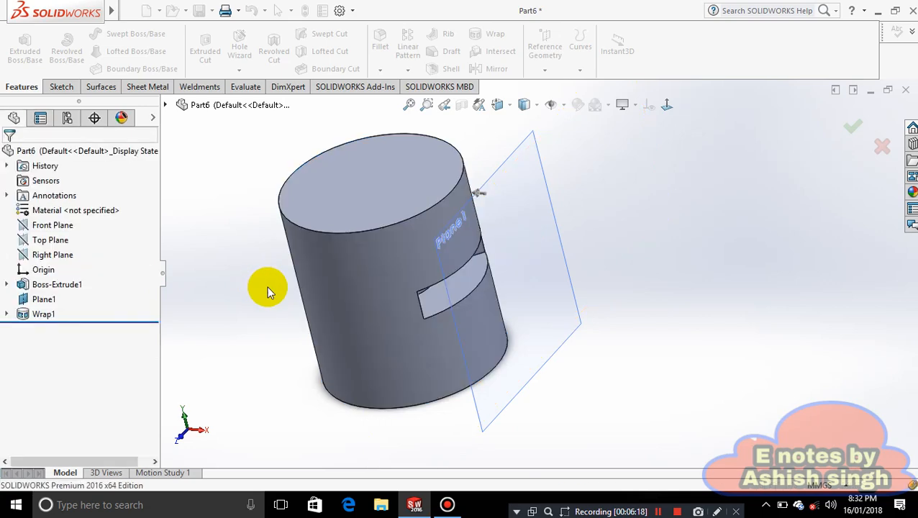
Edit the debossed wrap to set its depth to 51 mm
{"action": "middle_click_drag", "start_coordinate": [715, 288], "coordinate": [677, 258]}
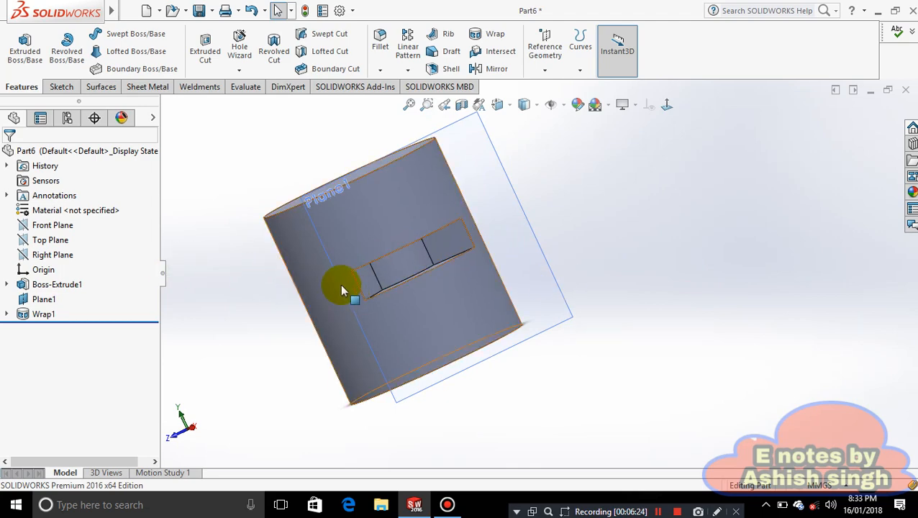
{"action": "left_click", "coordinate": [27, 314]}
{"action": "left_click", "coordinate": [36, 277]}
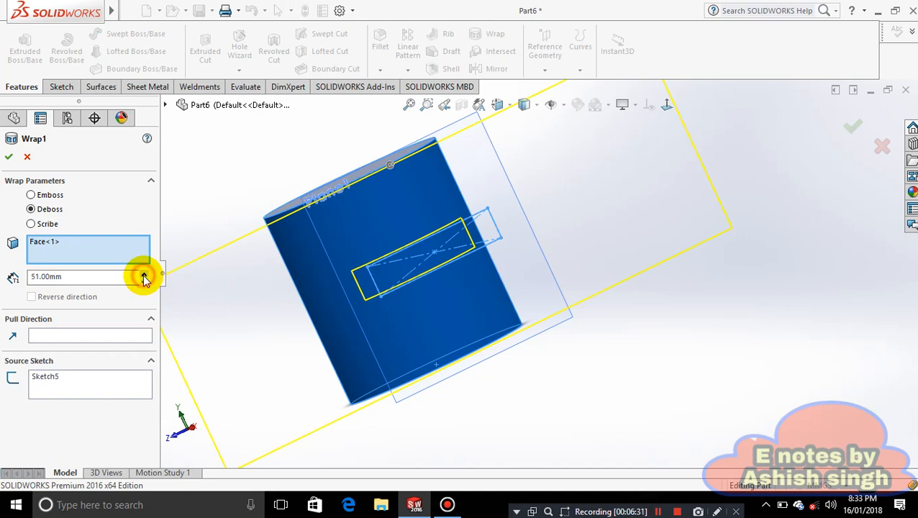
{"action": "left_click", "coordinate": [7, 157]}
Increase the debossed wrap's depth to 56 mm, cutting almost to the cylinder's axis
{"action": "middle_click_drag", "start_coordinate": [590, 334], "coordinate": [549, 365]}
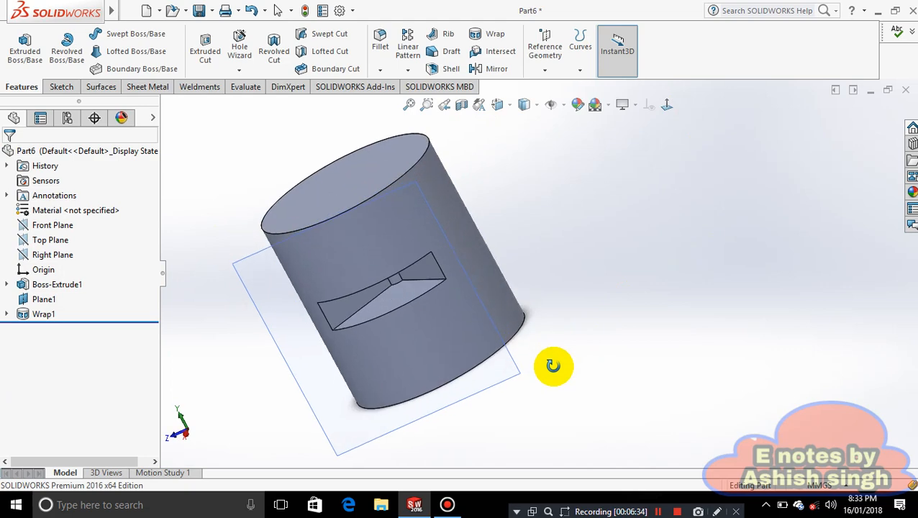
{"action": "left_click", "coordinate": [66, 319]}
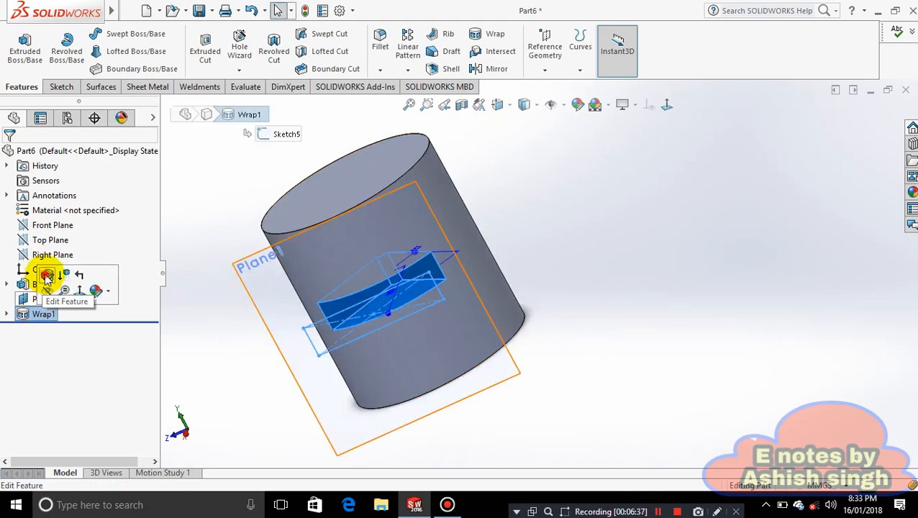
{"action": "left_click", "coordinate": [37, 274]}
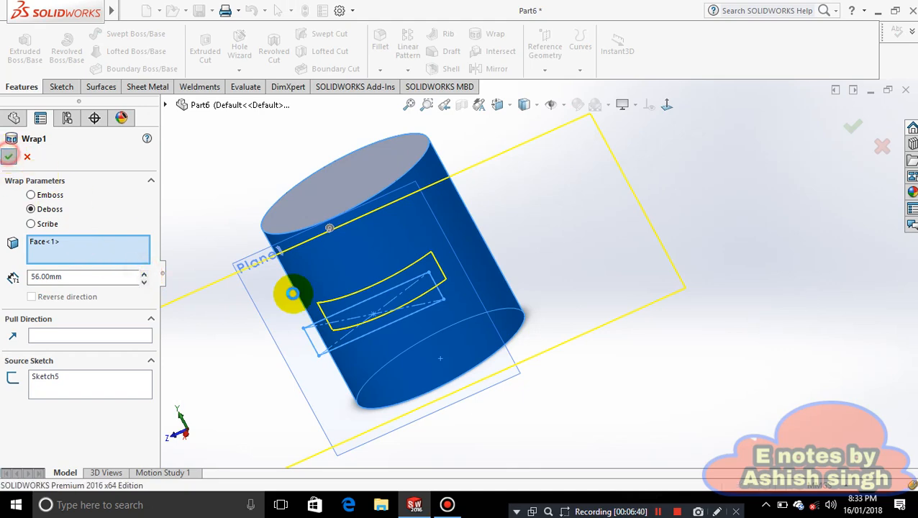
{"action": "left_click", "coordinate": [9, 157]}
Change the wrap feature's type to Scribe so the rectangle outline is imprinted on the curved face
{"action": "middle_click_drag", "start_coordinate": [614, 338], "coordinate": [481, 307]}
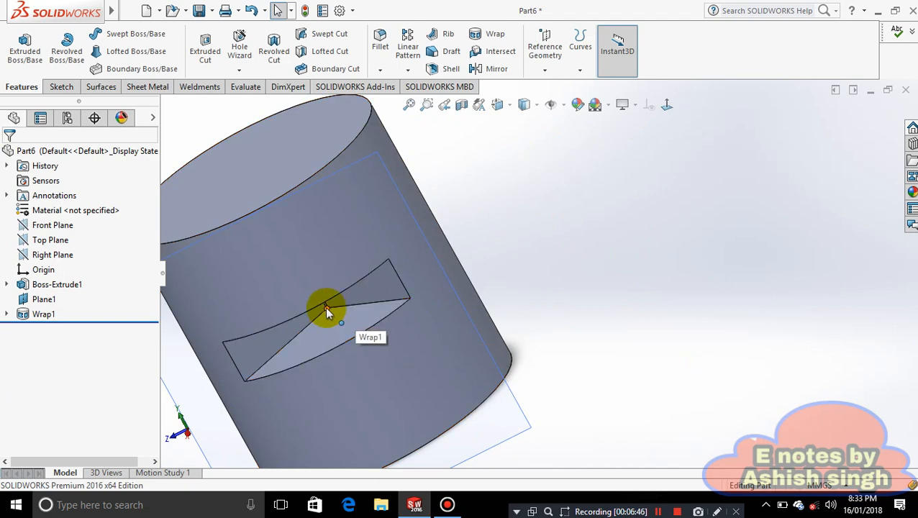
{"action": "scroll", "coordinate": [325, 307], "scroll_direction": "up", "scroll_amount": 3}
{"action": "middle_click_drag", "start_coordinate": [447, 316], "coordinate": [558, 263]}
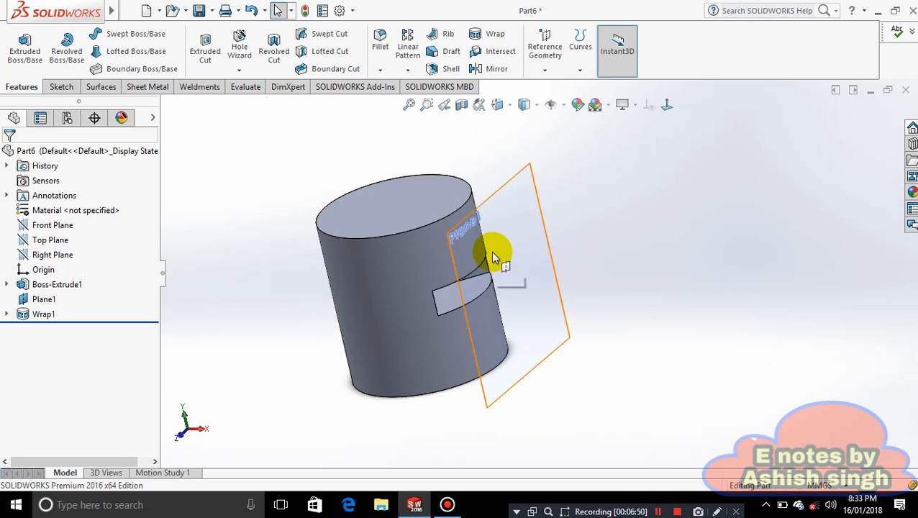
{"action": "left_click", "coordinate": [44, 315]}
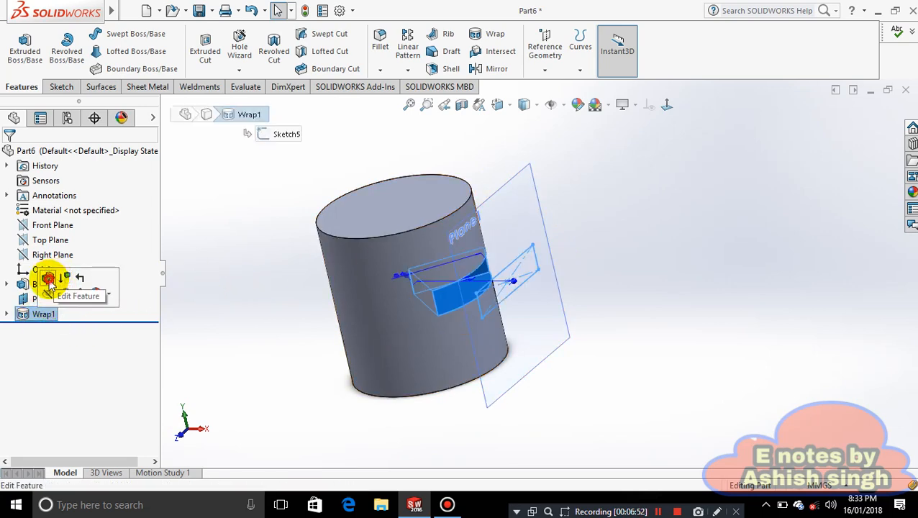
{"action": "left_click", "coordinate": [40, 278]}
{"action": "left_click", "coordinate": [31, 224]}
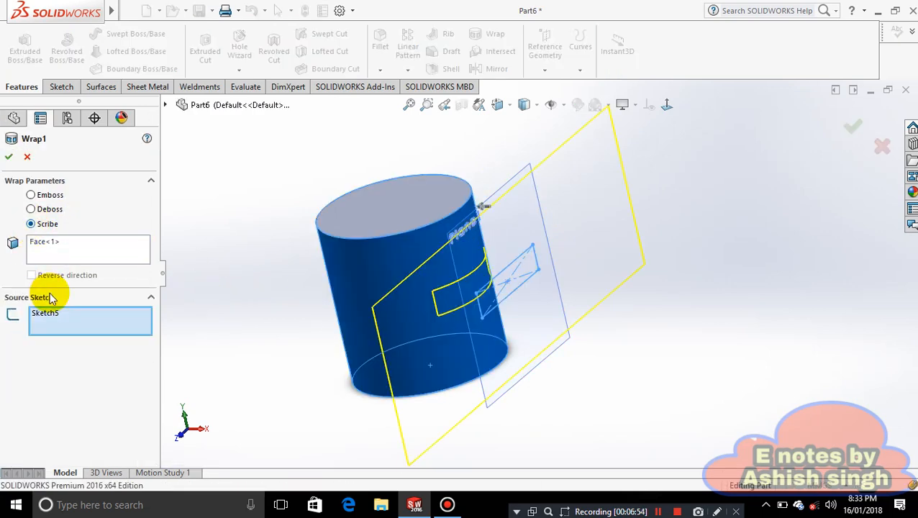
{"action": "left_click", "coordinate": [7, 157]}
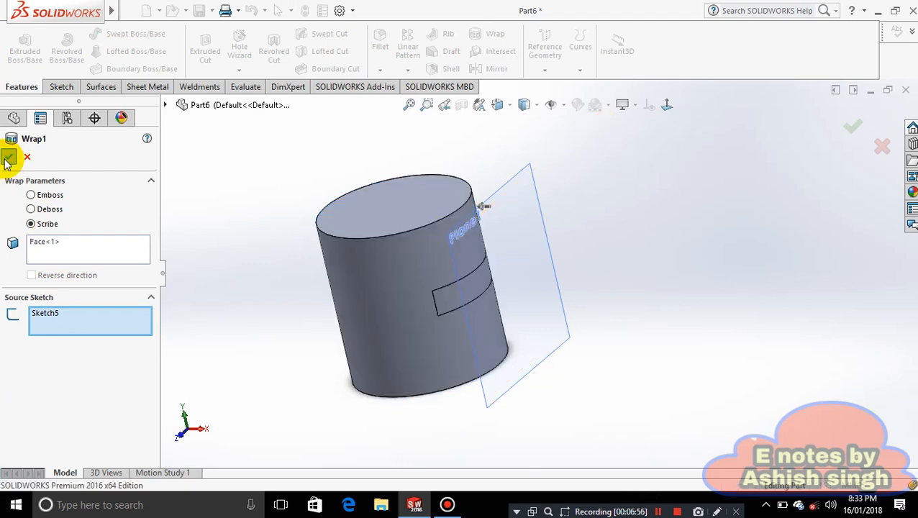
{"action": "middle_click_drag", "start_coordinate": [626, 232], "coordinate": [436, 295]}
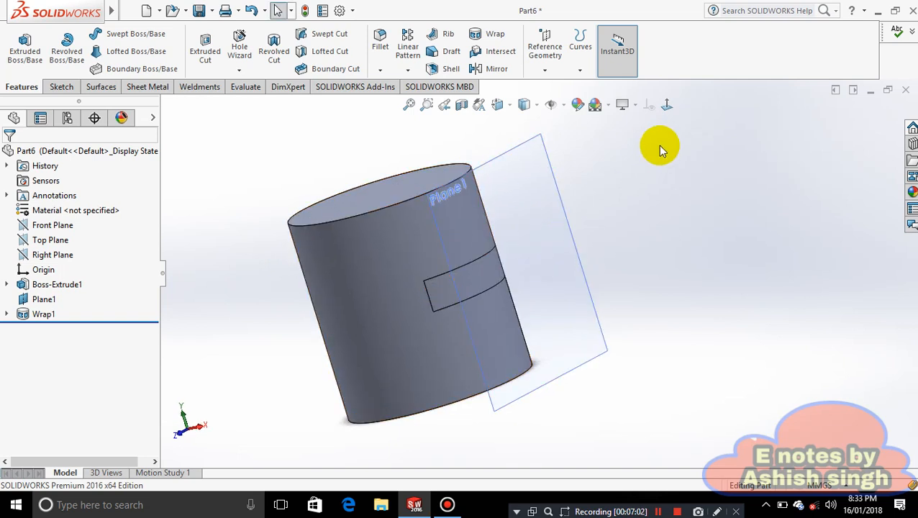
Hide the offset reference plane beside the scribed rectangle
{"action": "right_click", "coordinate": [543, 168]}
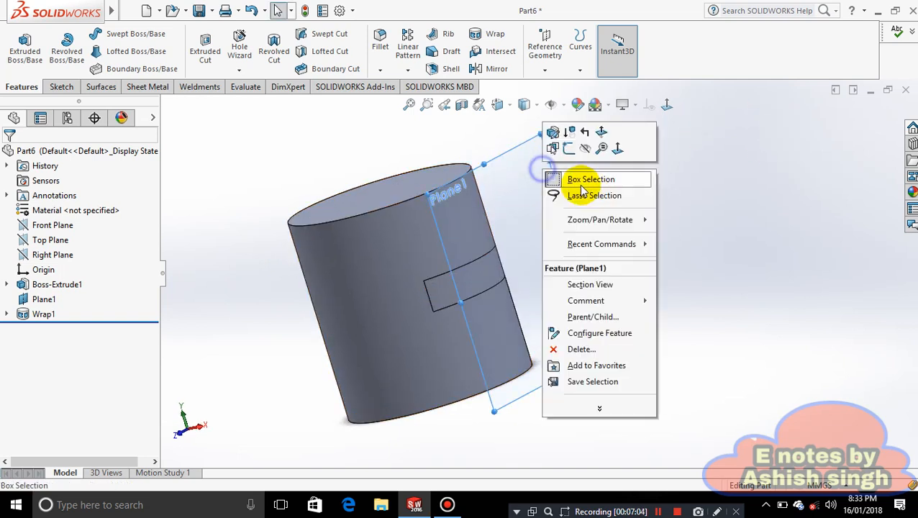
{"action": "left_click", "coordinate": [586, 147]}
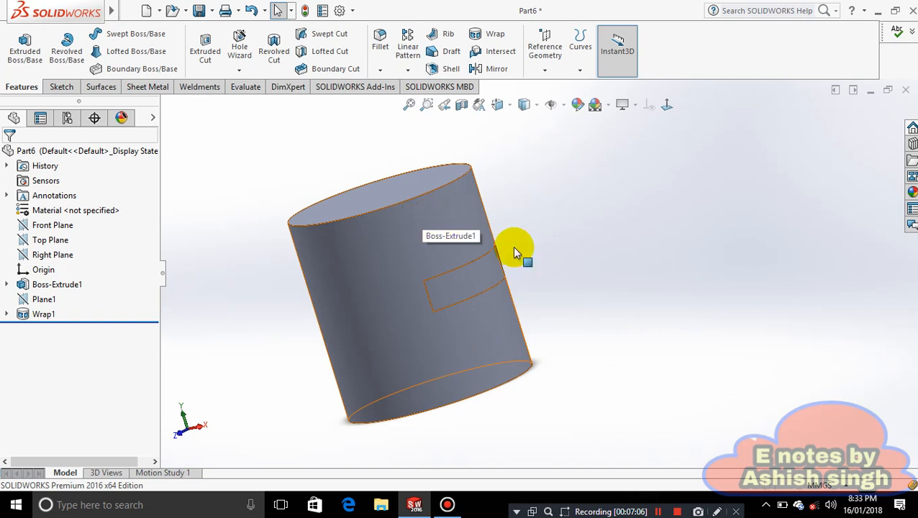
{"action": "middle_click_drag", "start_coordinate": [514, 252], "coordinate": [432, 321]}
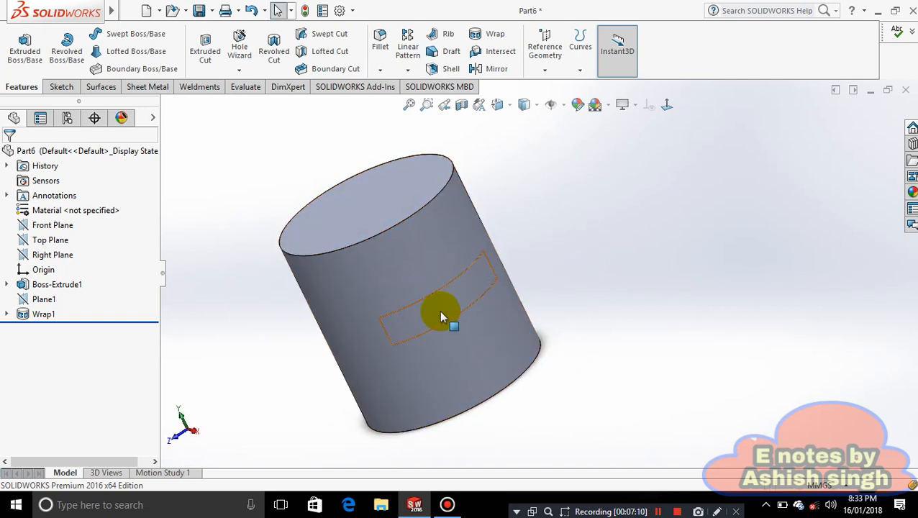
{"action": "middle_click_drag", "start_coordinate": [522, 277], "coordinate": [585, 238]}
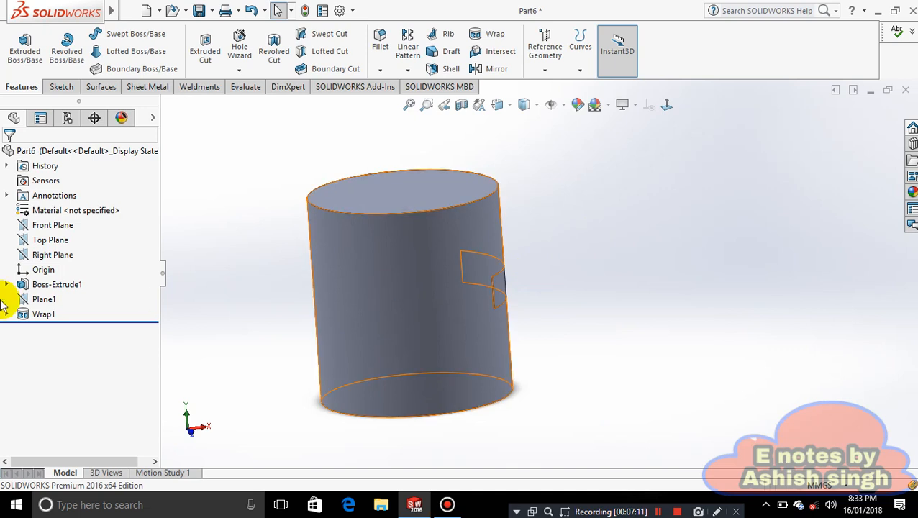
Create a reference plane offset 80 mm from the Right Plane, flipped to the side opposite the scribed rectangle
{"action": "left_click", "coordinate": [41, 262]}
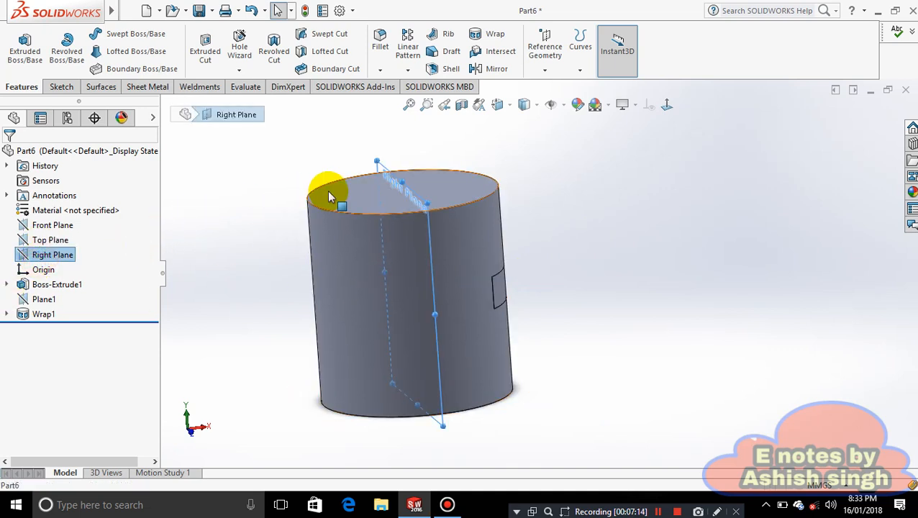
{"action": "left_click", "coordinate": [552, 70]}
{"action": "left_click", "coordinate": [553, 85]}
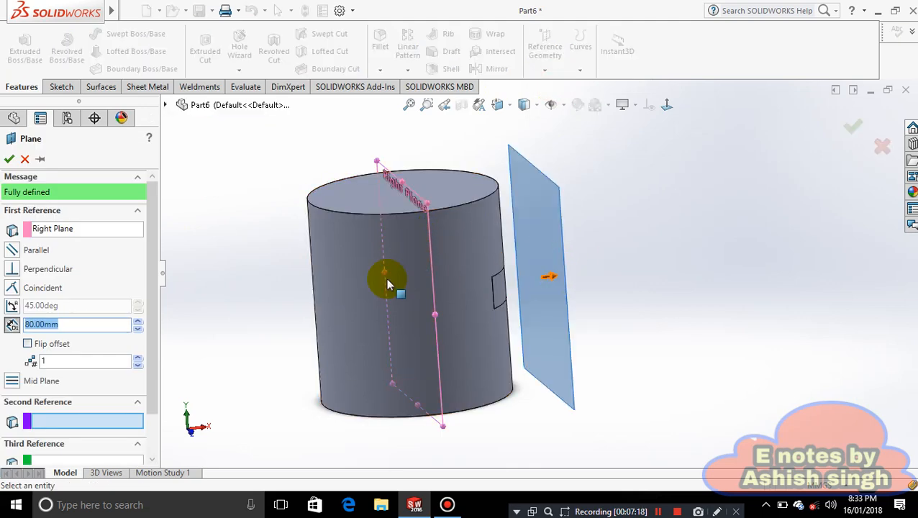
{"action": "left_click", "coordinate": [27, 344]}
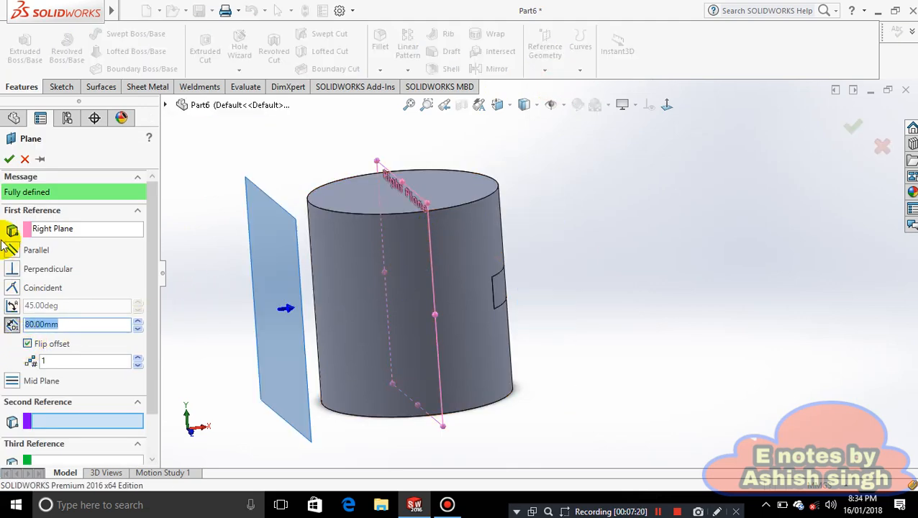
{"action": "left_click", "coordinate": [10, 161]}
Sketch a horizontal straight slot on the new plane, about 63 mm between arc centers and 42 mm wide, around the cylinder's mid-height
{"action": "right_click", "coordinate": [288, 229]}
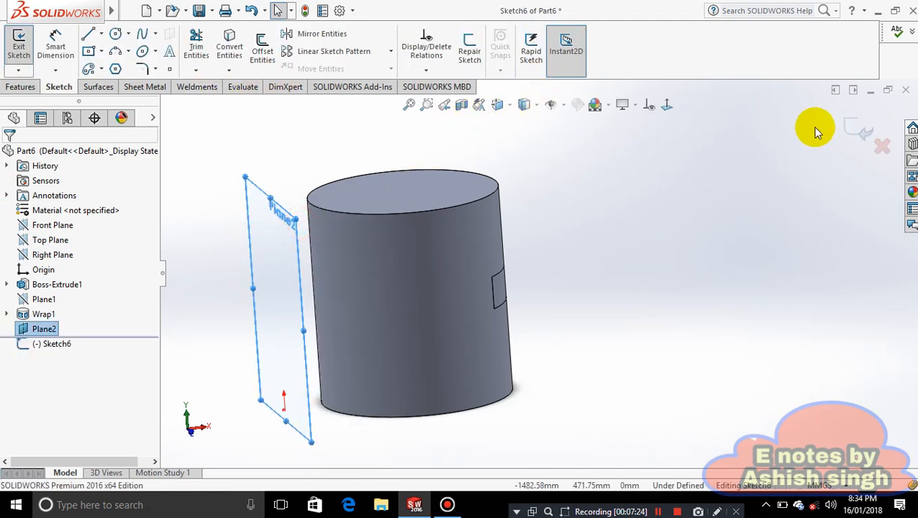
{"action": "left_click", "coordinate": [666, 105]}
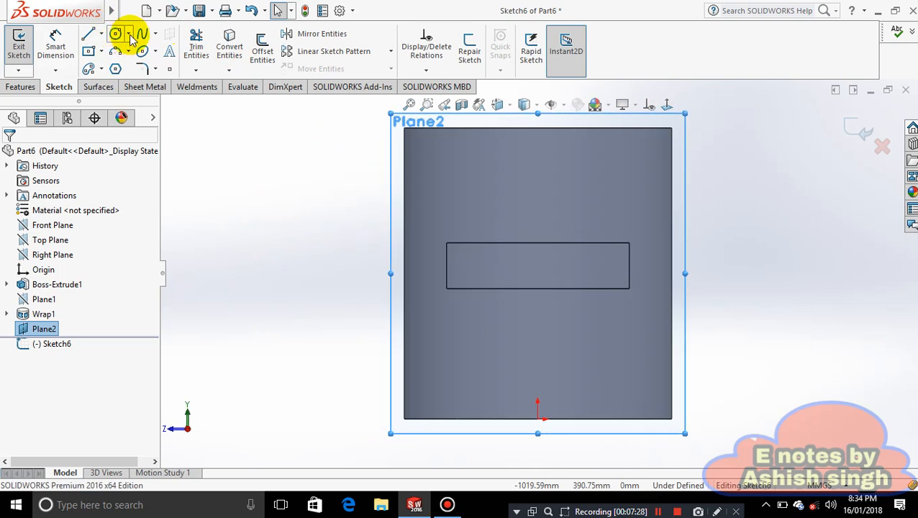
{"action": "left_click", "coordinate": [101, 69]}
{"action": "left_click", "coordinate": [119, 87]}
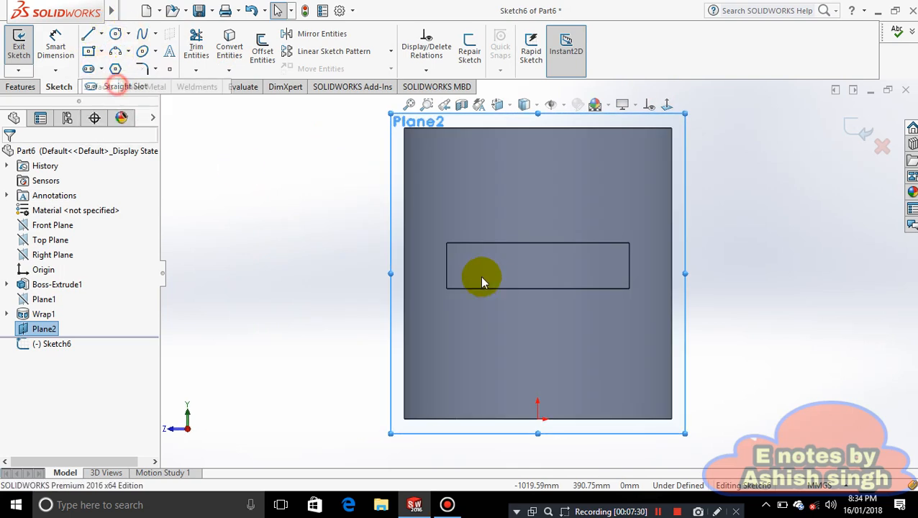
{"action": "left_click", "coordinate": [467, 272]}
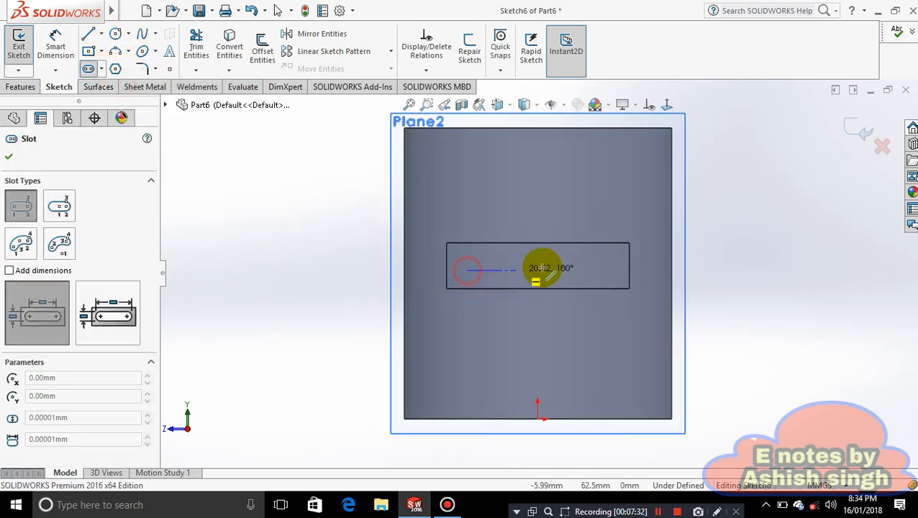
{"action": "left_click", "coordinate": [617, 272]}
{"action": "left_click", "coordinate": [636, 319]}
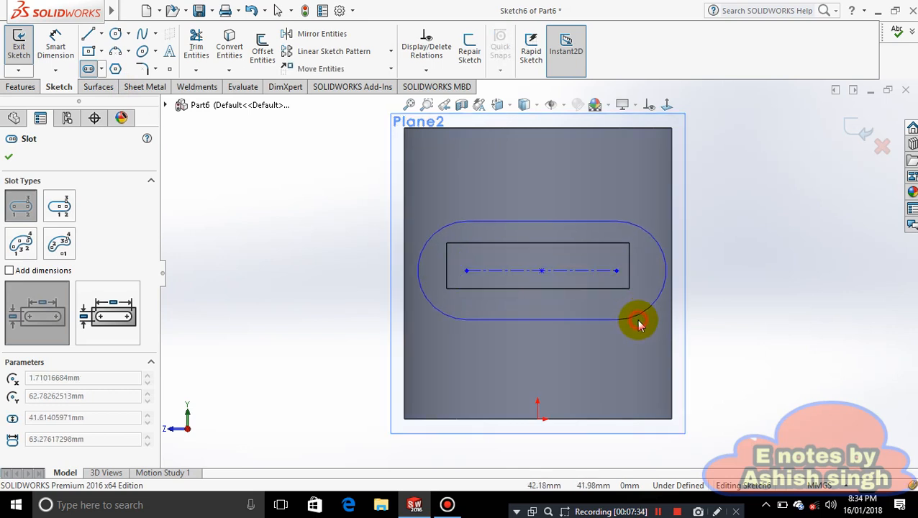
{"action": "left_click", "coordinate": [7, 160]}
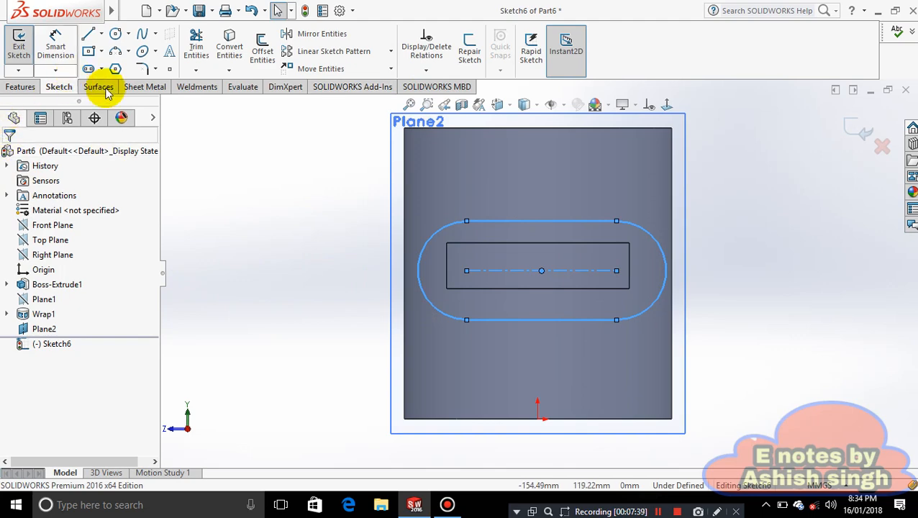
{"action": "left_click", "coordinate": [858, 129]}
Wrap the slot sketch onto the cylinder's curved face with the Scribe option
{"action": "left_click", "coordinate": [22, 87]}
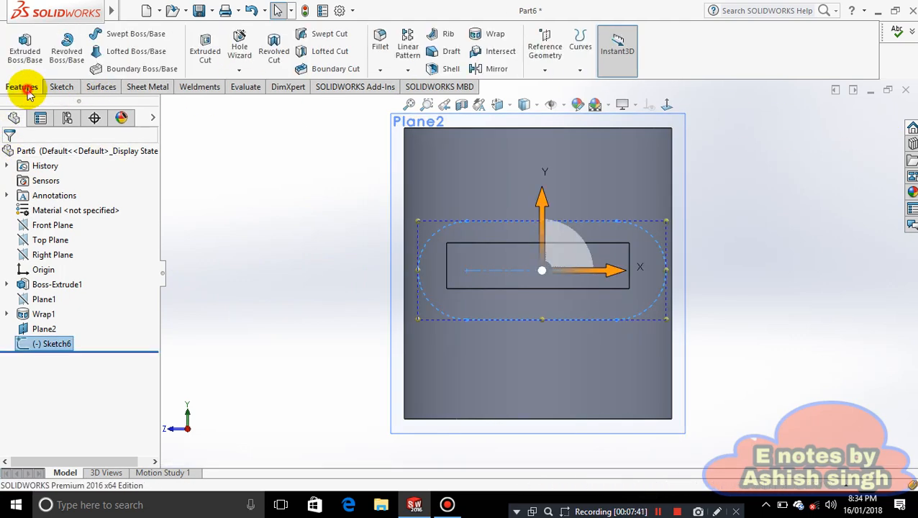
{"action": "left_click", "coordinate": [497, 36]}
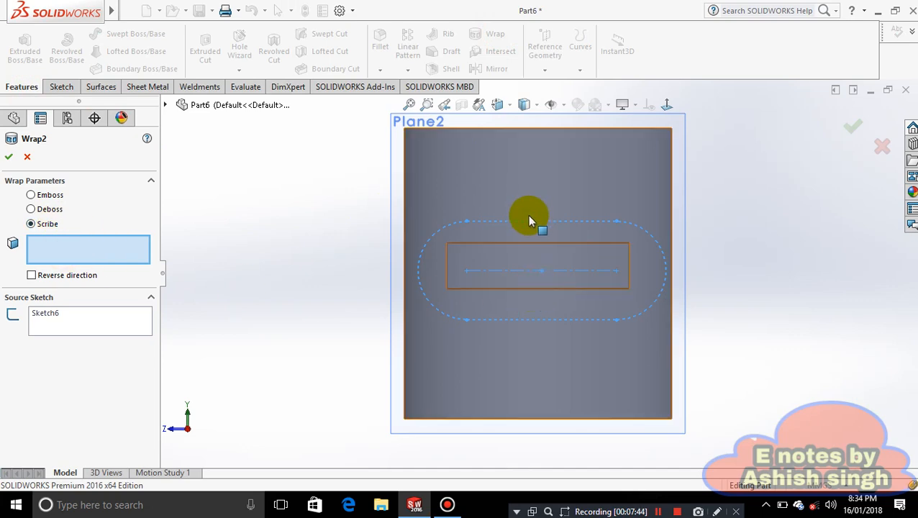
{"action": "middle_click_drag", "start_coordinate": [493, 192], "coordinate": [563, 313]}
{"action": "left_click", "coordinate": [525, 282]}
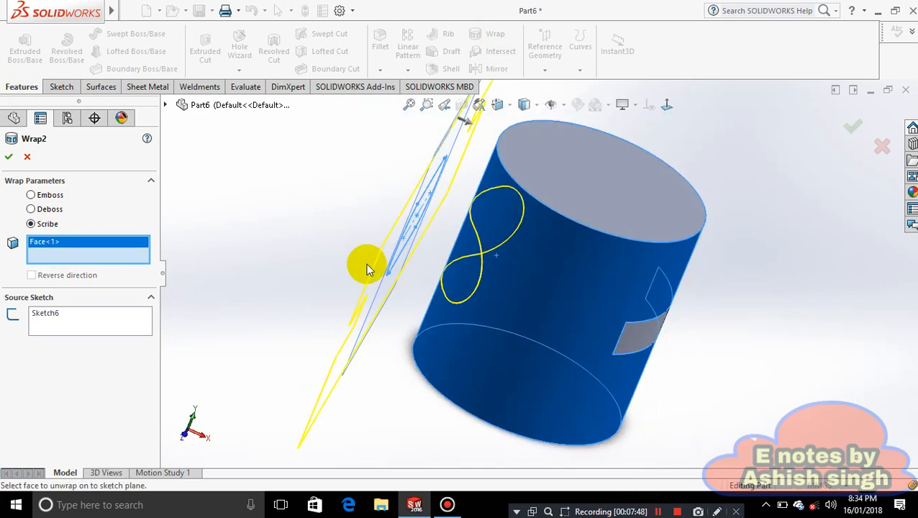
{"action": "mouse_move", "coordinate": [334, 230]}
{"action": "middle_mouse_down"}
{"action": "mouse_move", "coordinate": [334, 246]}
{"action": "mouse_move", "coordinate": [293, 240]}
{"action": "mouse_move", "coordinate": [379, 196]}
{"action": "mouse_move", "coordinate": [352, 234]}
{"action": "mouse_move", "coordinate": [282, 241]}
{"action": "mouse_move", "coordinate": [368, 236]}
{"action": "middle_mouse_up"}
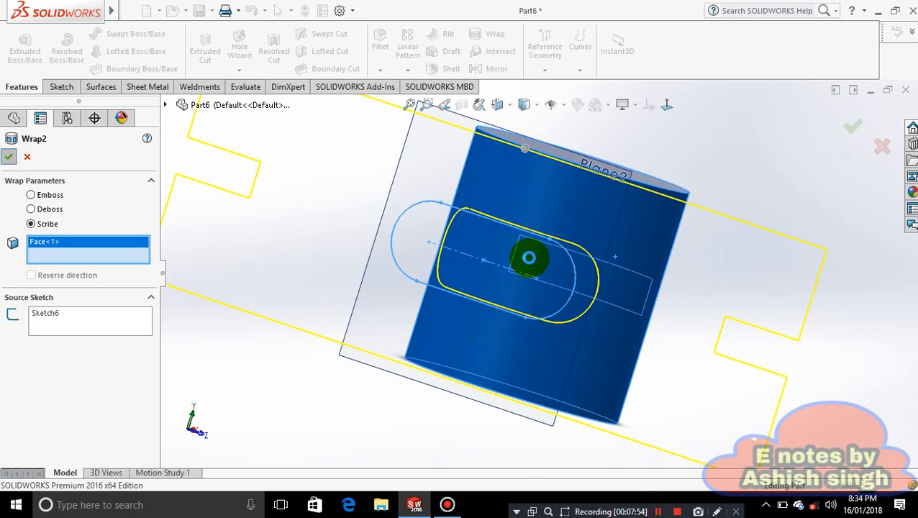
{"action": "right_click", "coordinate": [528, 257]}
Hide the reference plane that carries the slot sketch
{"action": "middle_click_drag", "start_coordinate": [746, 290], "coordinate": [667, 317]}
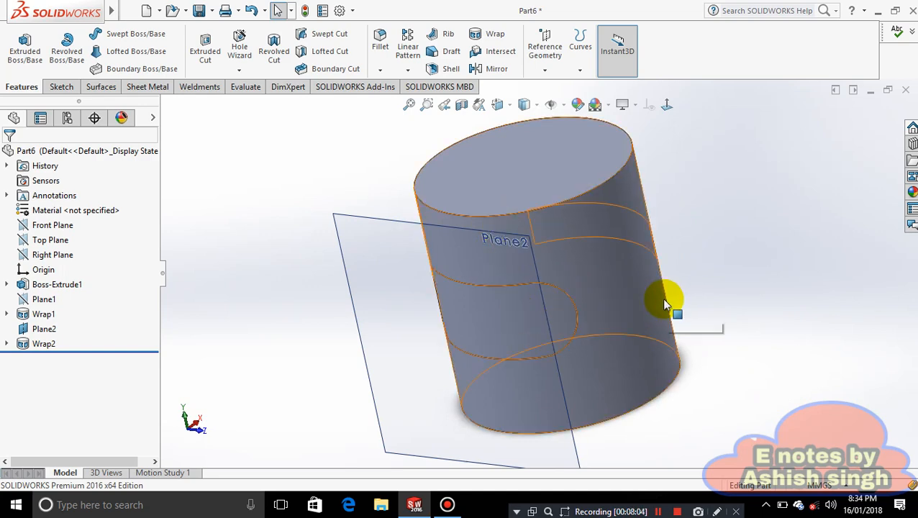
{"action": "middle_click_drag", "start_coordinate": [770, 268], "coordinate": [749, 356]}
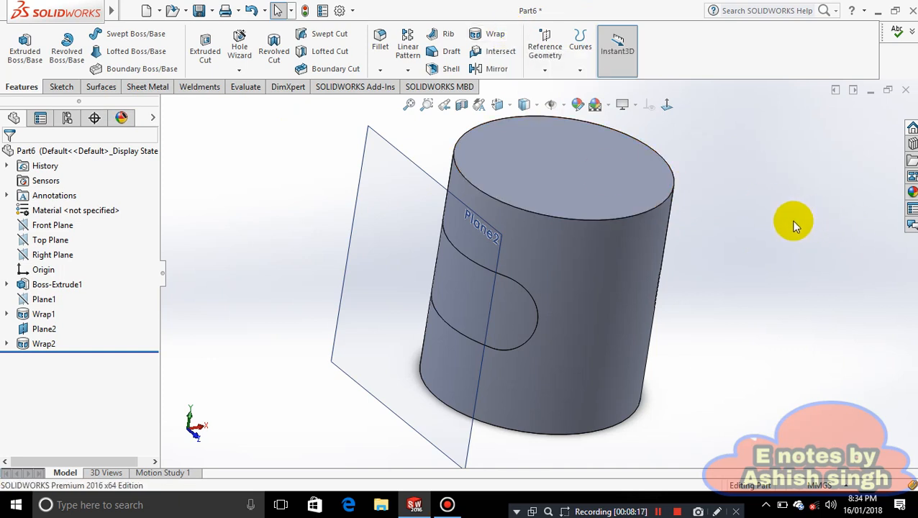
{"action": "right_click", "coordinate": [358, 193]}
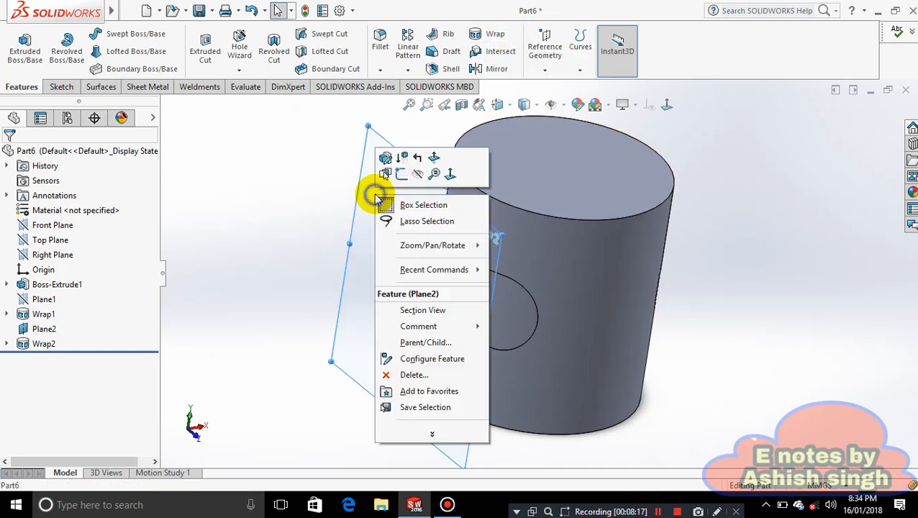
{"action": "left_click", "coordinate": [418, 176]}
{"action": "middle_click_drag", "start_coordinate": [767, 176], "coordinate": [727, 243]}
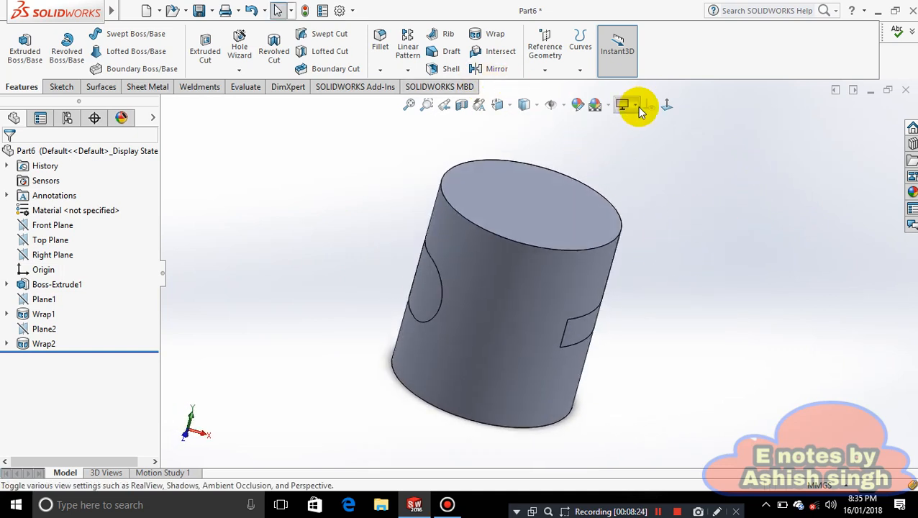